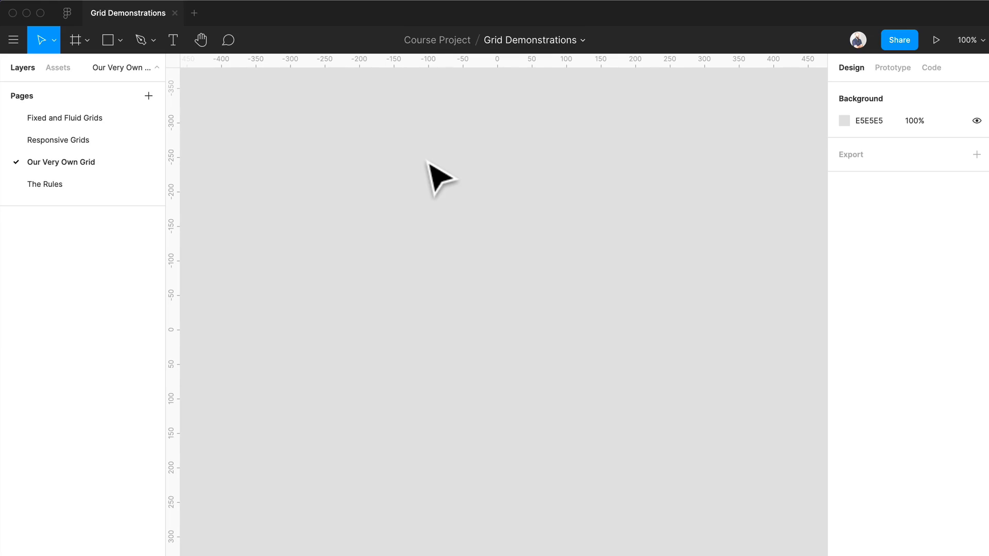
# Create a desktop frame from the 1152×700 MacBook preset
pyautogui.press('f')
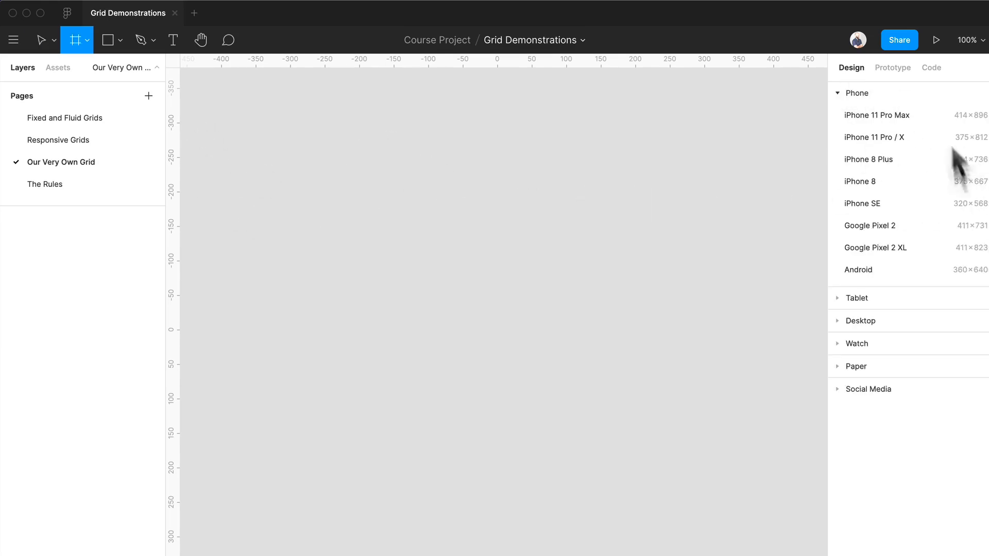
pyautogui.click(874, 321)
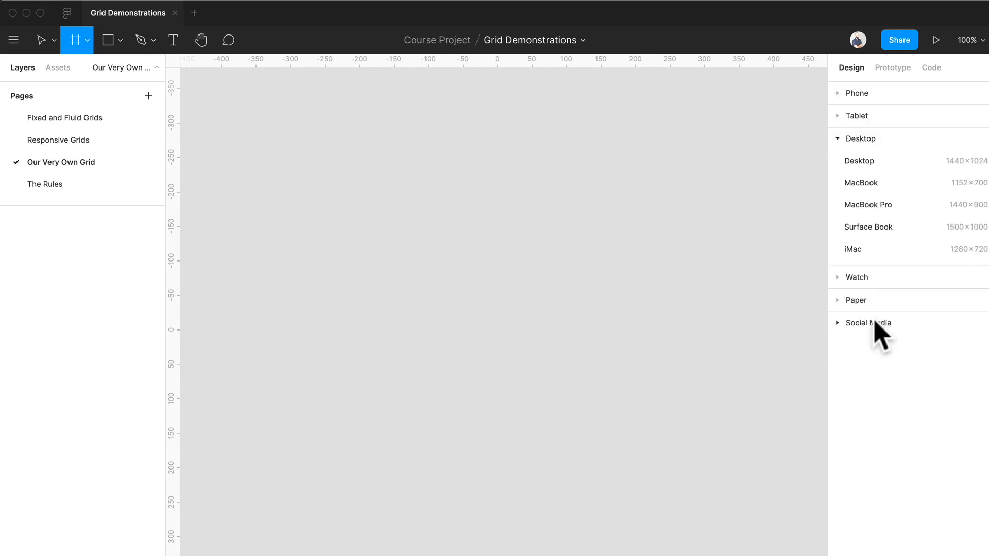
pyautogui.click(865, 184)
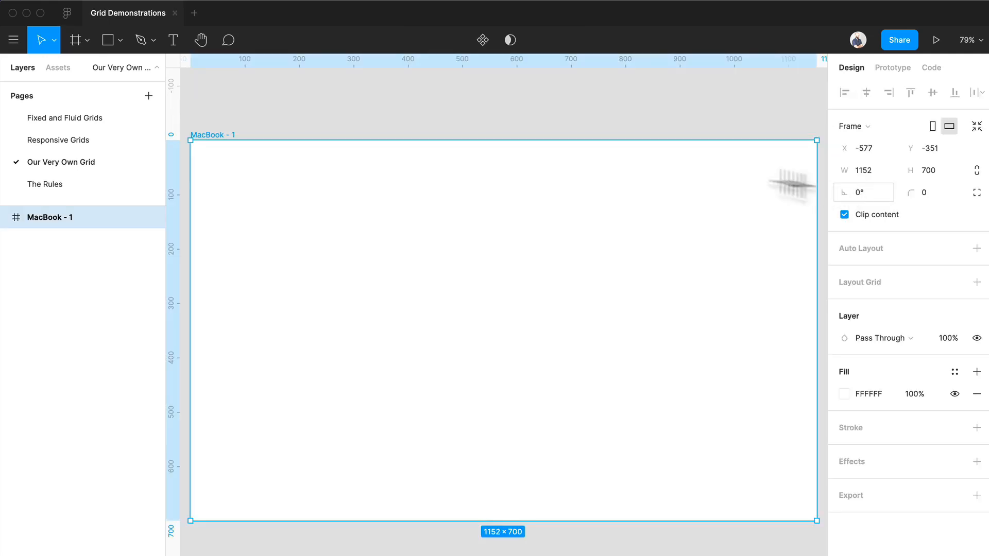
# Rename the new MacBook frame as Our Grid
pyautogui.press('super+r')
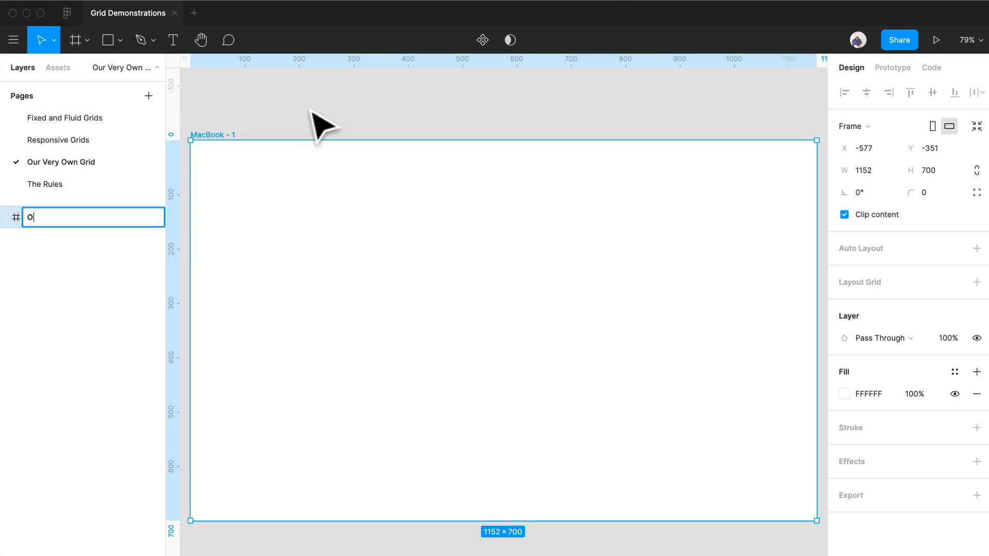
pyautogui.write('Our Grid')
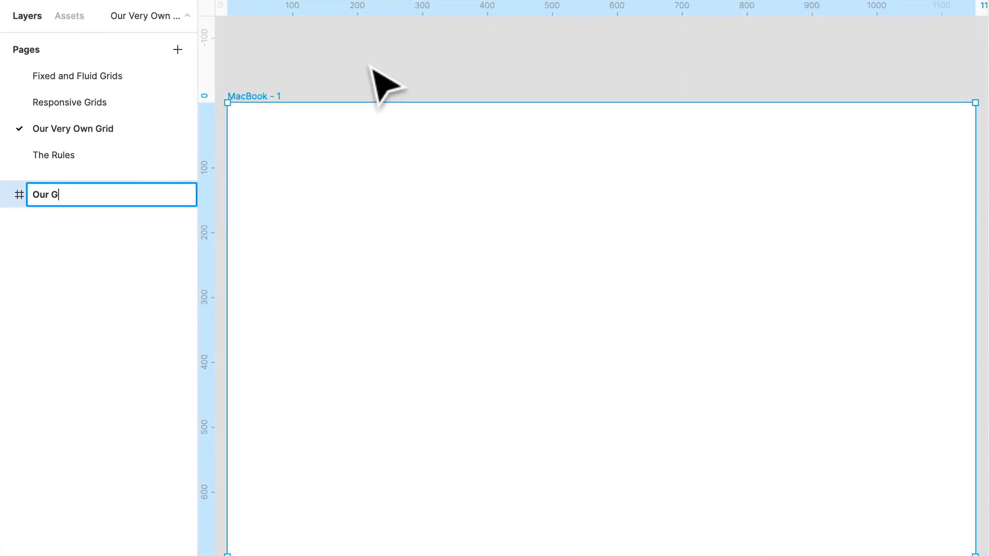
pyautogui.press('Return')
pyautogui.click(393, 75)
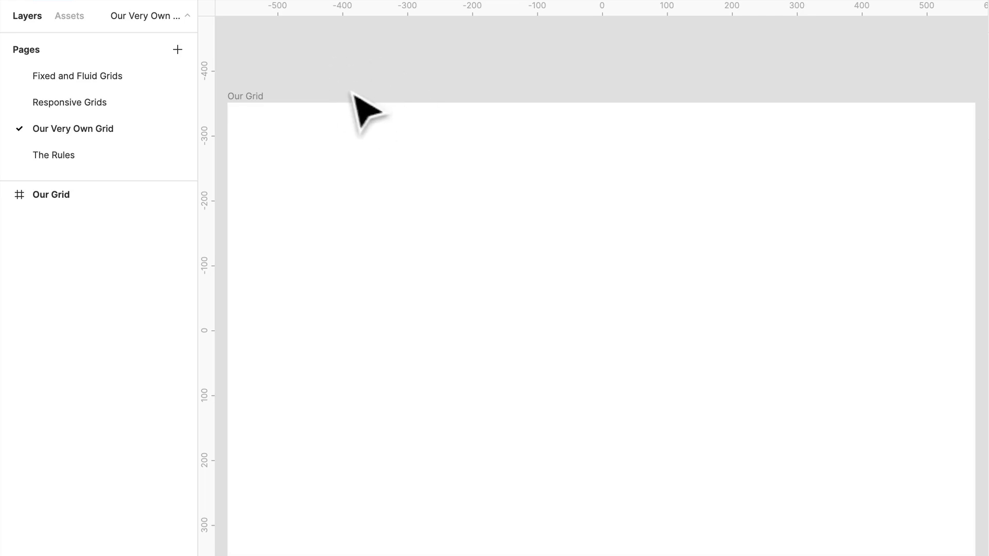
# Add a layout grid to the Our Grid frame and examine its cells
pyautogui.click(257, 96)
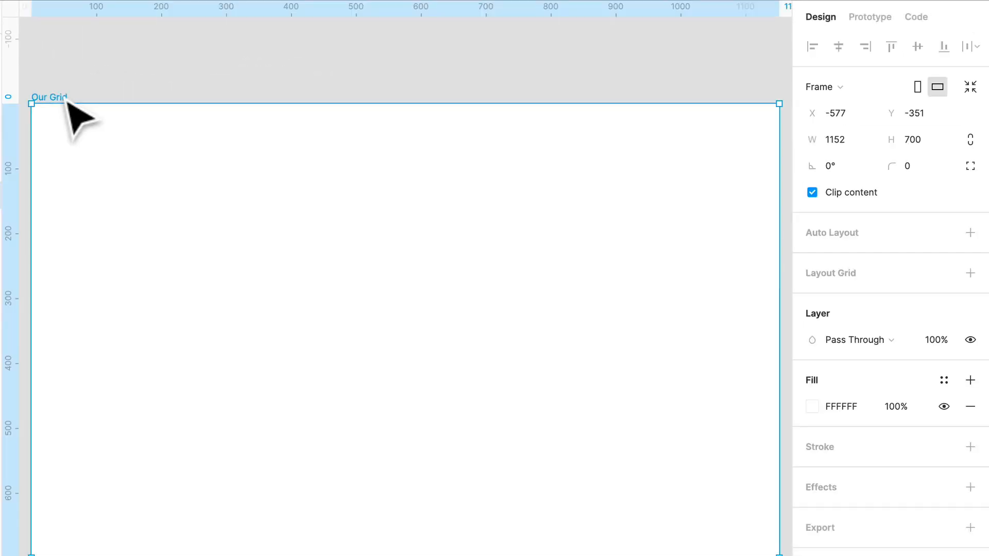
pyautogui.click(970, 273)
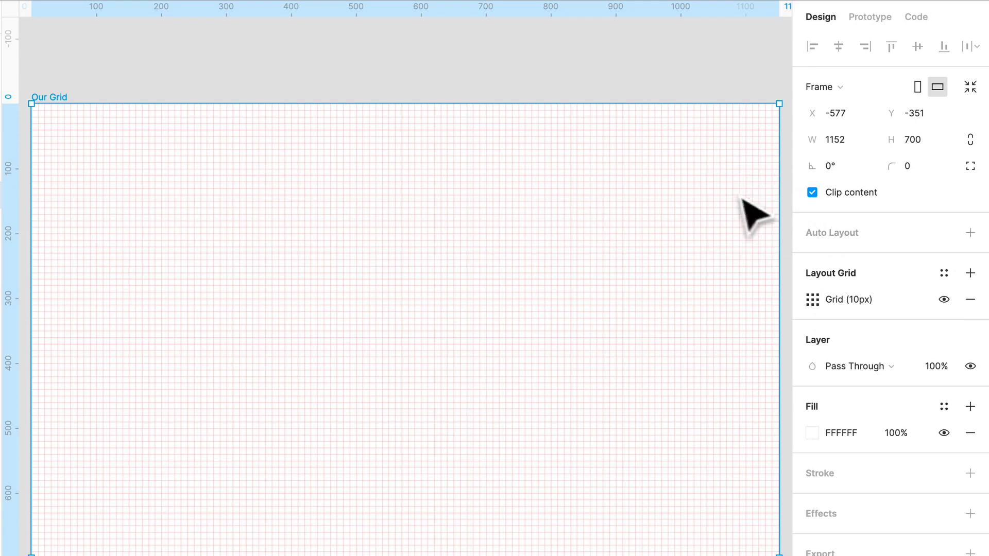
pyautogui.scroll(10, 463, 264)
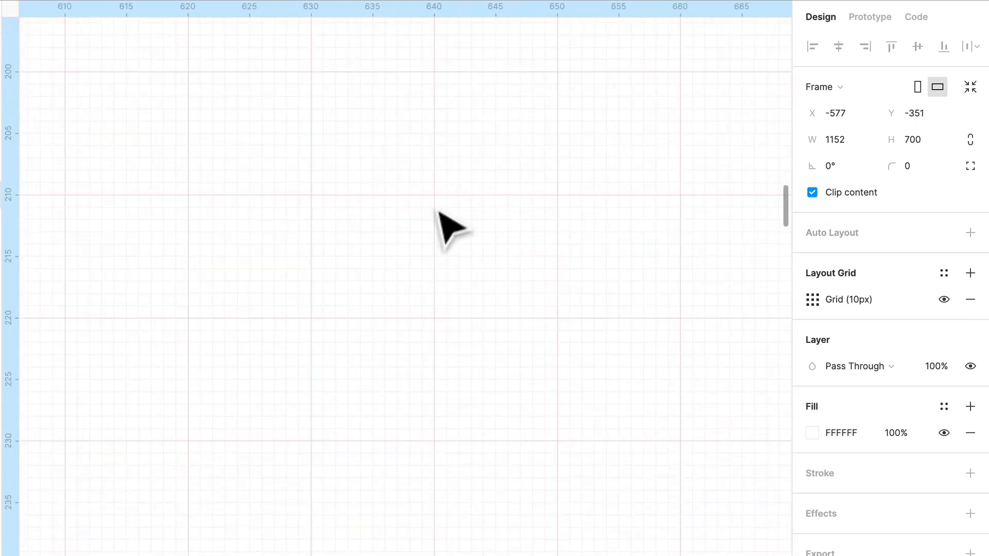
pyautogui.scroll(-10, 479, 247)
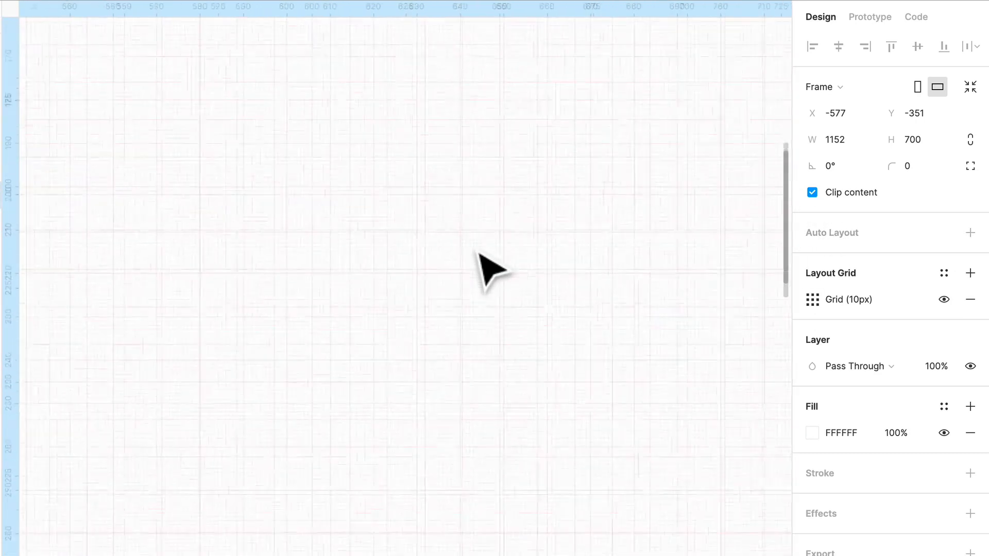
pyautogui.scroll(5, 489, 265)
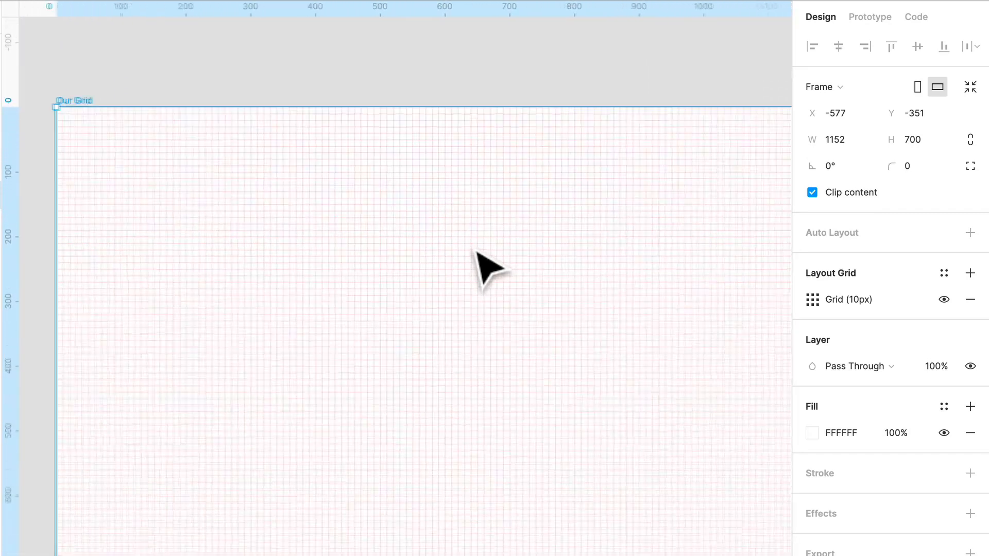
pyautogui.scroll(-1, 489, 265)
# Switch the Our Grid frame's layout grid to Columns
pyautogui.click(812, 299)
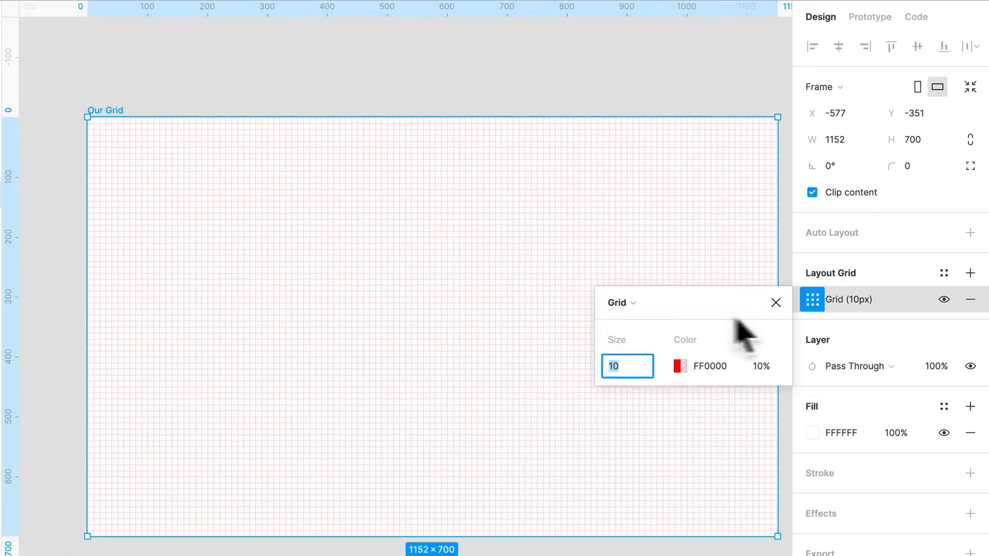
pyautogui.click(627, 304)
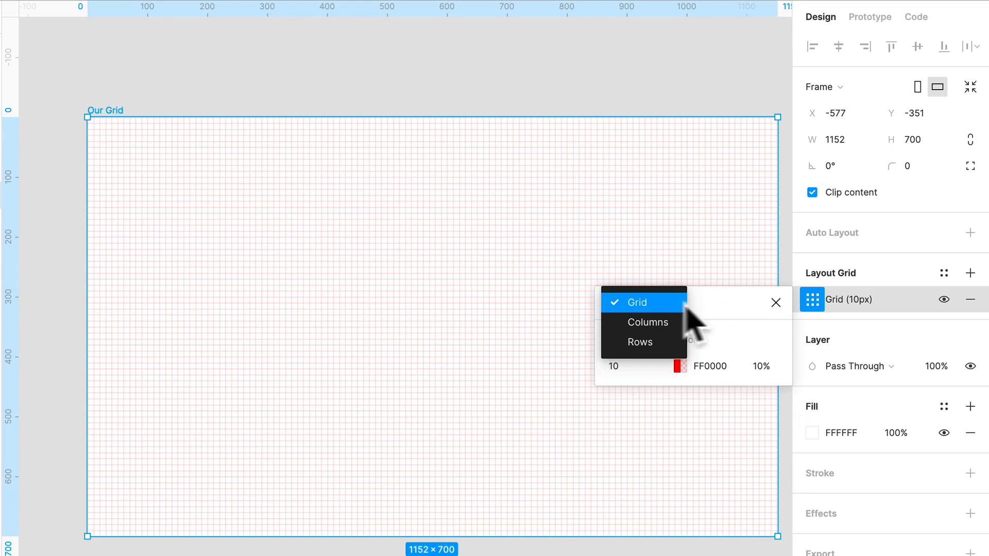
pyautogui.click(648, 323)
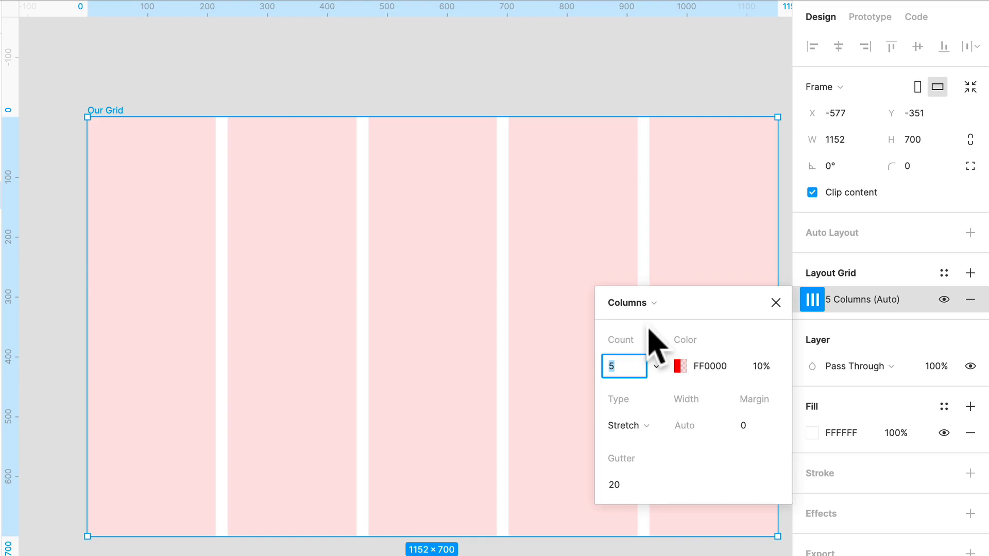
# Set the column count of the Our Grid frame's layout grid to 12
pyautogui.click(684, 366)
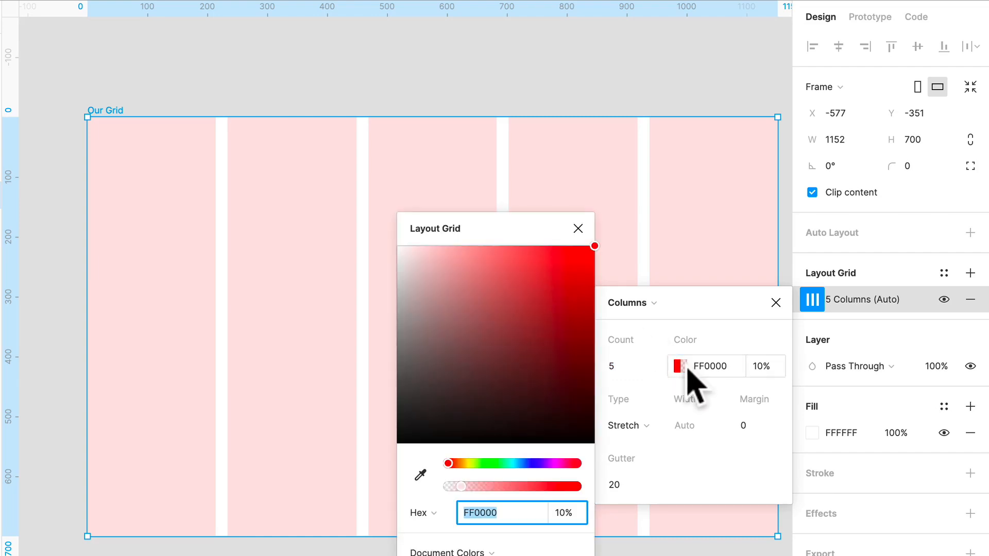
pyautogui.moveTo(493, 466); pyautogui.dragTo(410, 460)
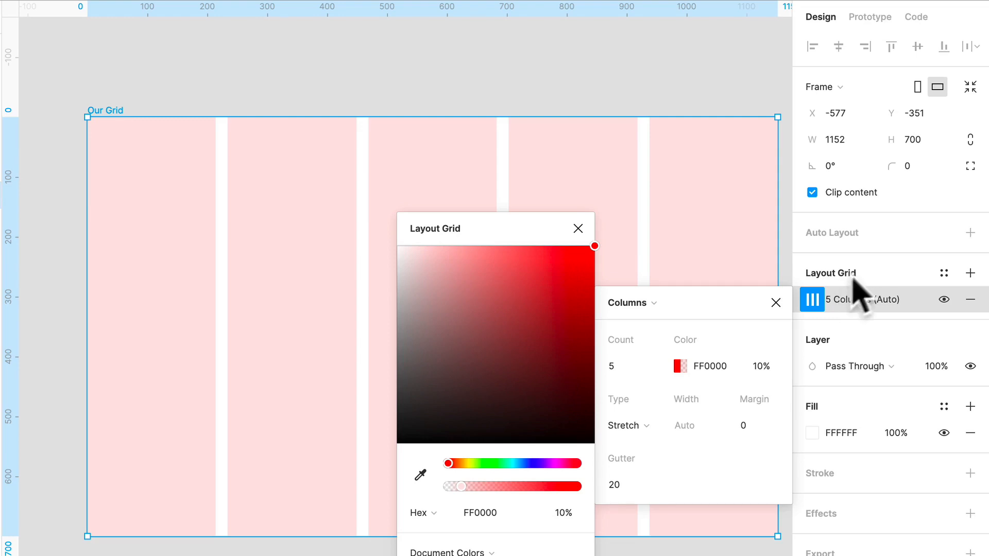
pyautogui.click(637, 367)
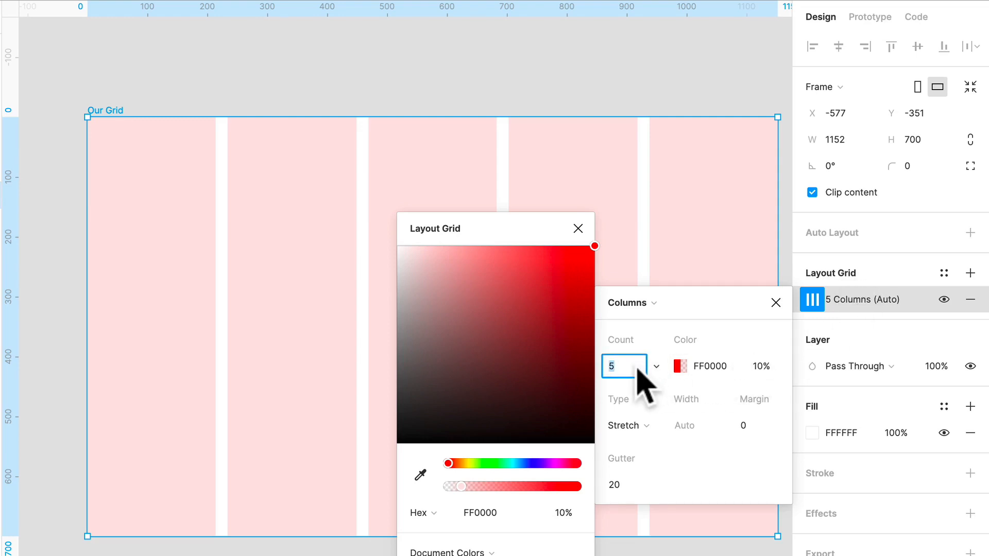
pyautogui.press('Return')
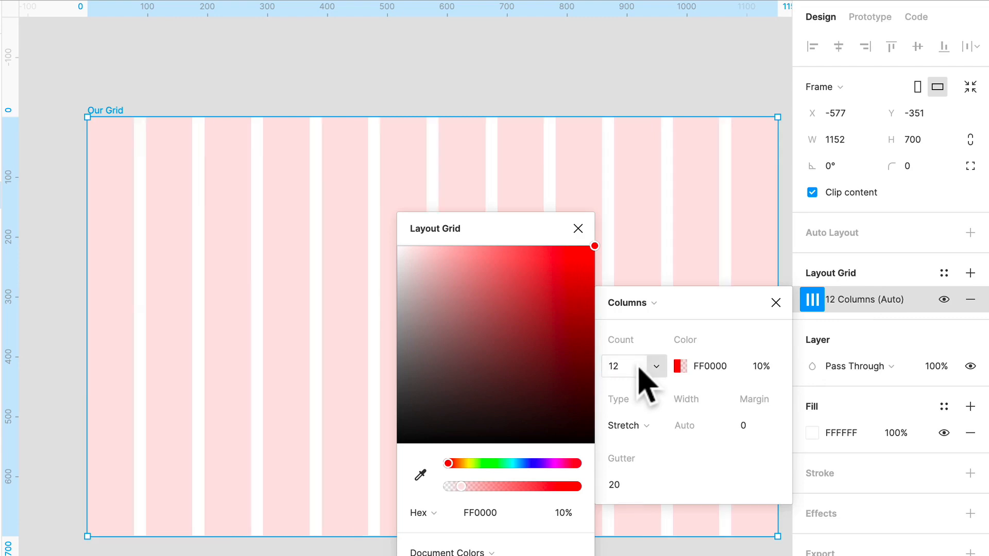
pyautogui.click(578, 228)
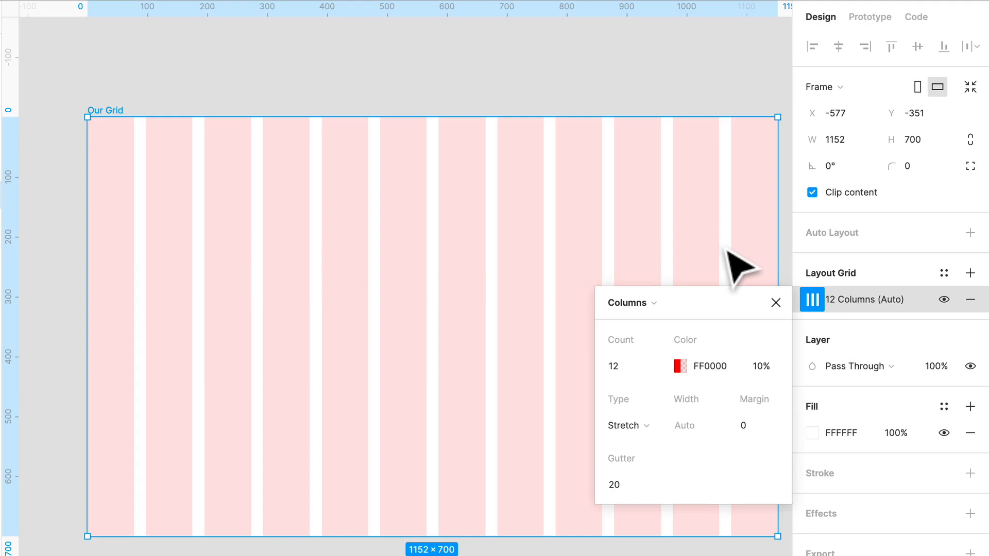
# Set both the gutter and the margin of the 12-column grid to 16, keeping the Stretch type
pyautogui.click(623, 486)
pyautogui.write('1')
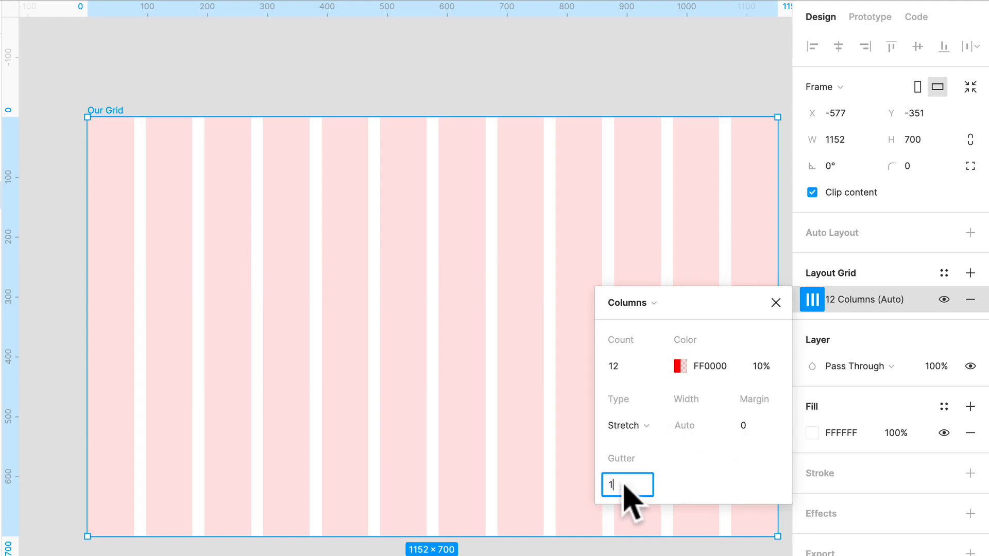
pyautogui.write('6')
pyautogui.click(761, 427)
pyautogui.write('1')
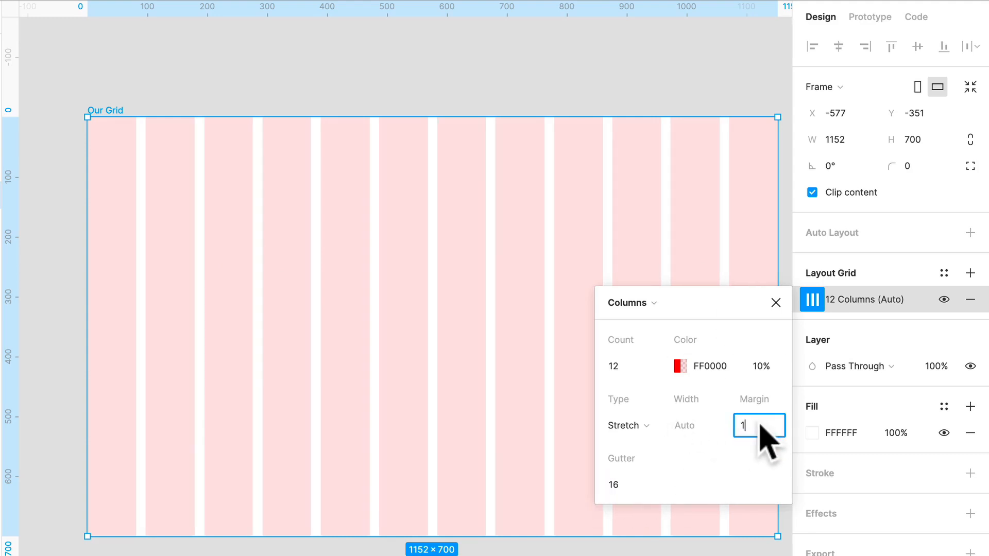
pyautogui.write('6')
pyautogui.click(642, 425)
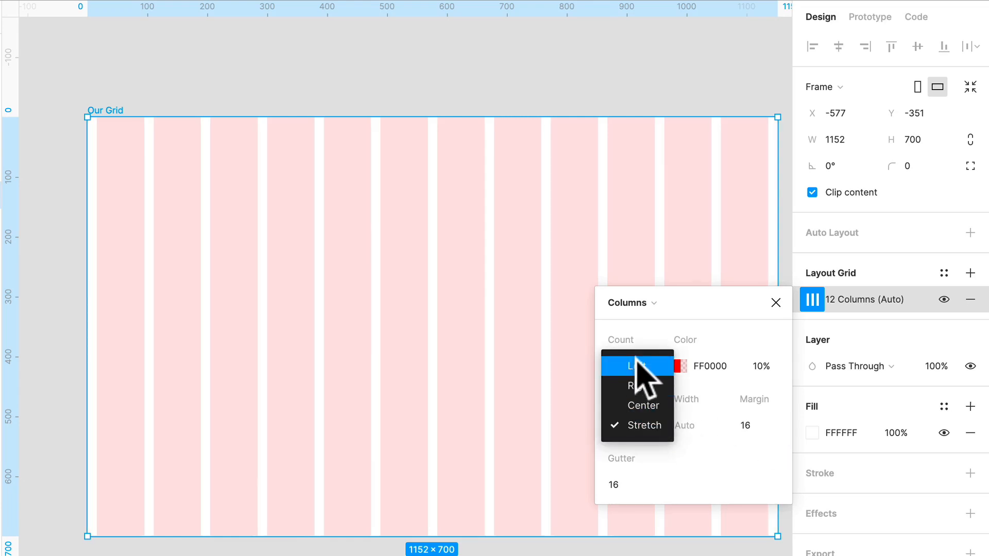
pyautogui.click(762, 514)
pyautogui.click(757, 546)
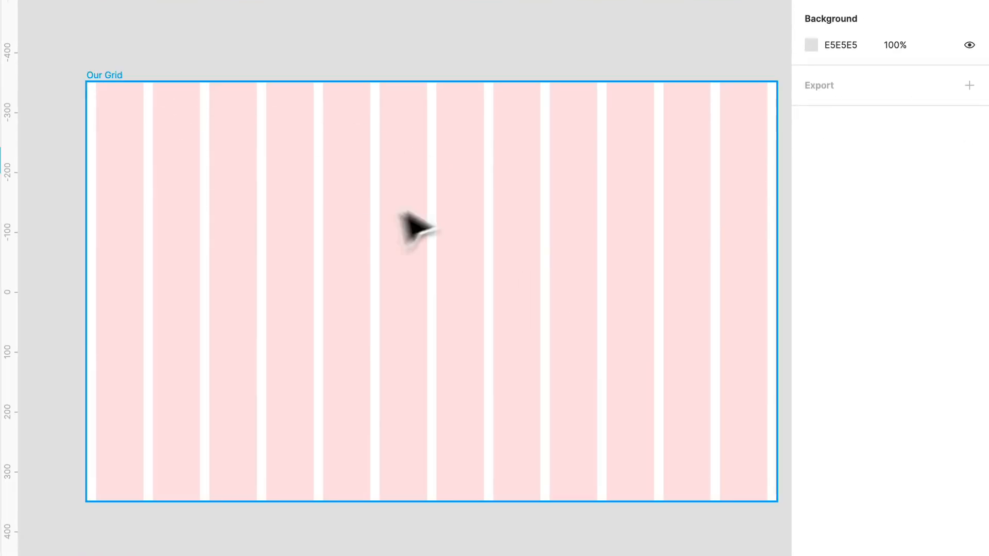
# Narrow the Our Grid frame to a width of about 906 px, keeping its height
pyautogui.click(160, 144)
pyautogui.moveTo(777, 216); pyautogui.dragTo(652, 242)
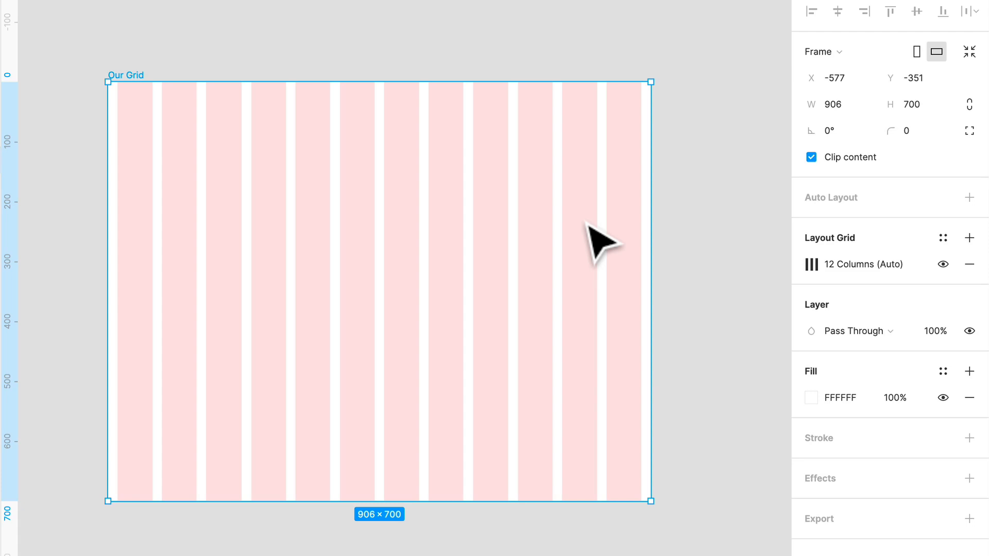
pyautogui.hscroll(-2, 587, 224)
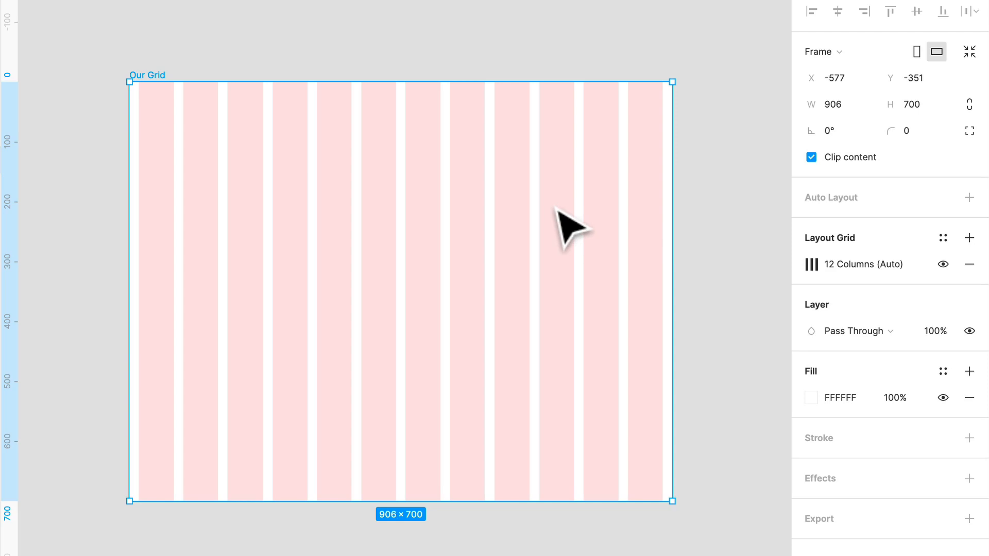
pyautogui.hscroll(-1, 314, 151)
pyautogui.scroll(-1, 315, 152)
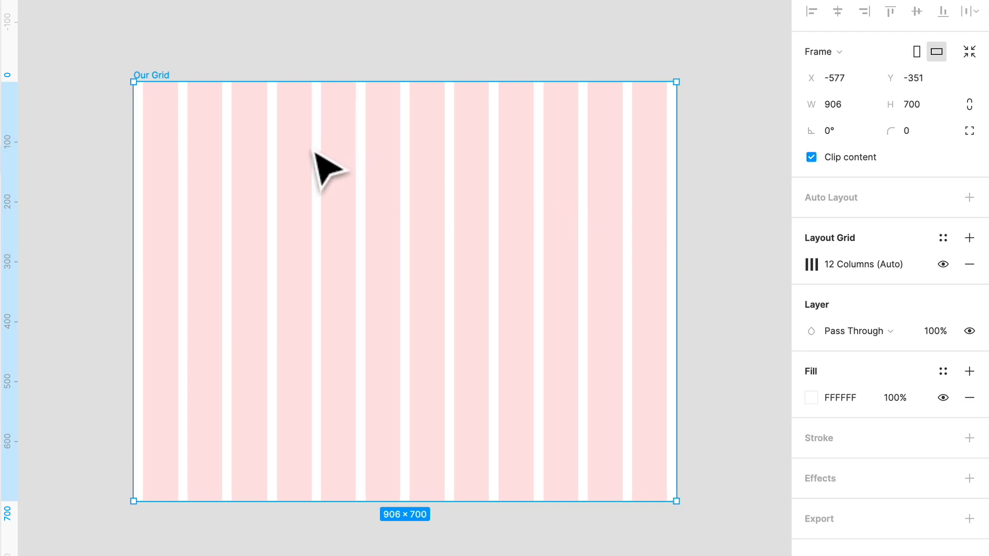
# Draw a nested frame of about 281×254 px inside Our Grid, spanning the second to fifth columns
pyautogui.press('r')
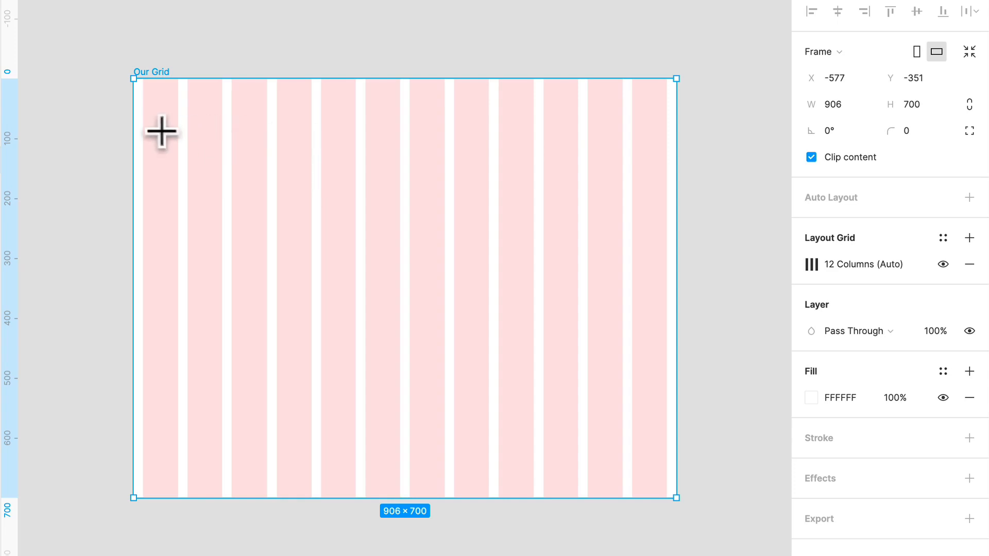
pyautogui.press('f')
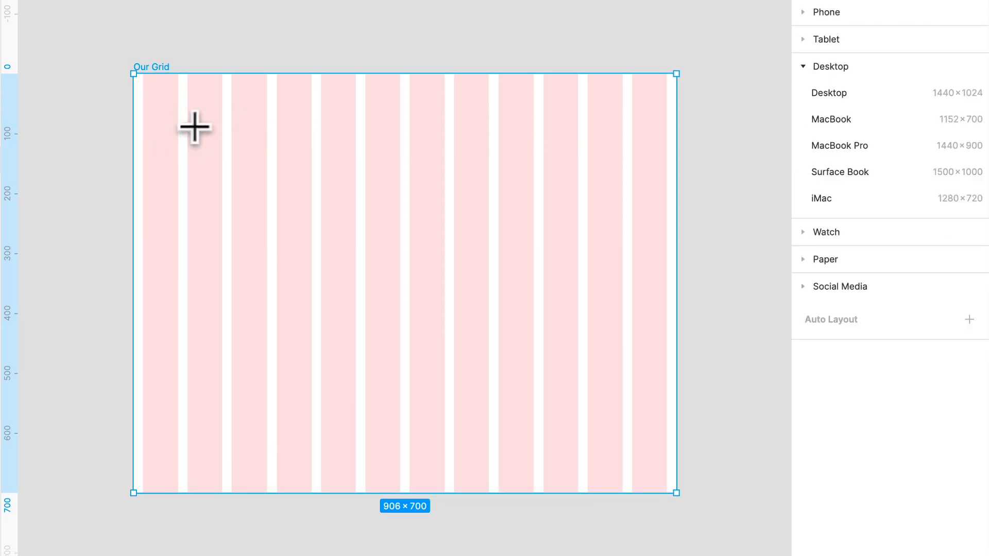
pyautogui.moveTo(187, 119)
pyautogui.mouseDown()
pyautogui.moveTo(319, 243)
pyautogui.moveTo(315, 265)
pyautogui.moveTo(359, 273)
pyautogui.mouseUp()
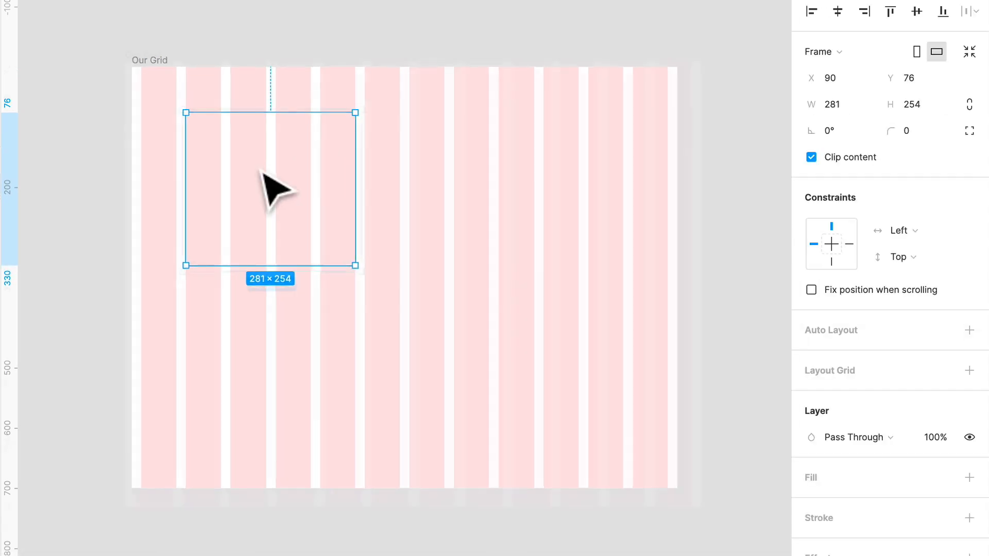
# Add a layout grid to the nested frame and switch it to Columns
pyautogui.scroll(3, 265, 188)
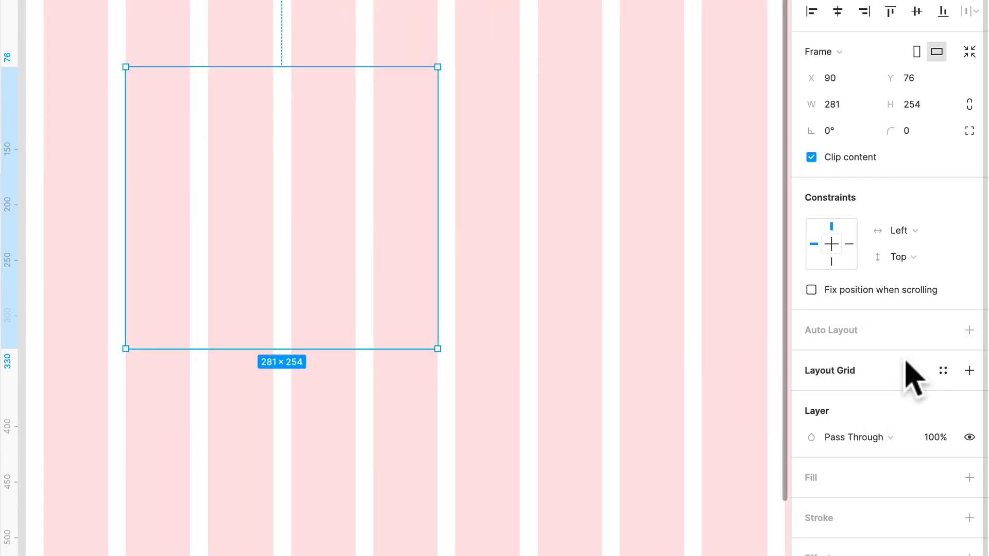
pyautogui.click(968, 371)
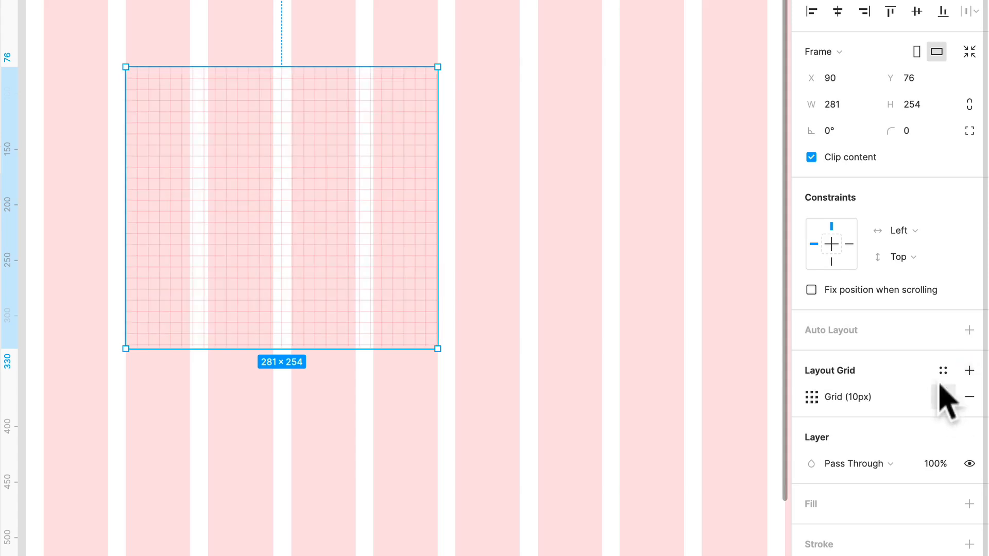
pyautogui.click(812, 397)
pyautogui.click(646, 402)
pyautogui.click(659, 418)
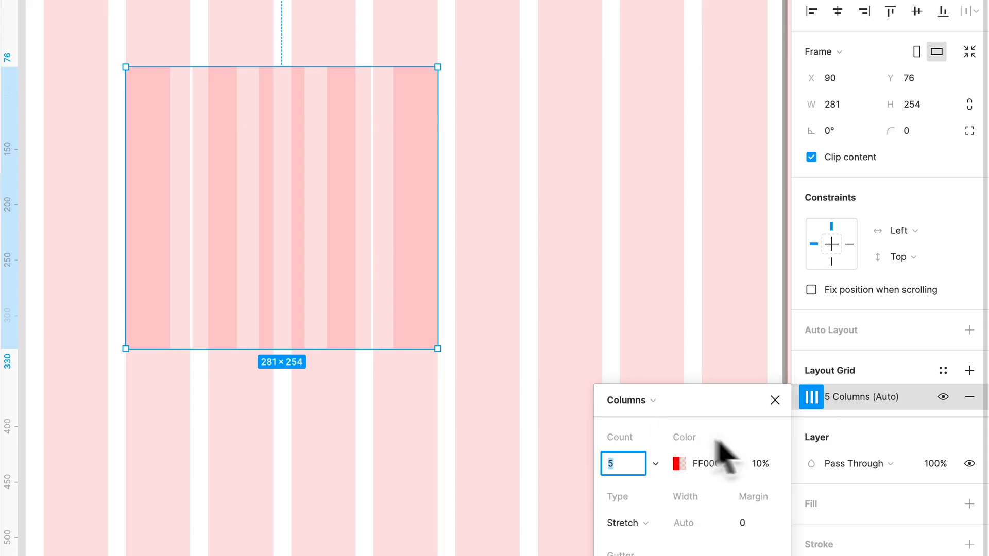
# Change the nested frame's column colour to blue 0057FF at 20% opacity
pyautogui.click(679, 464)
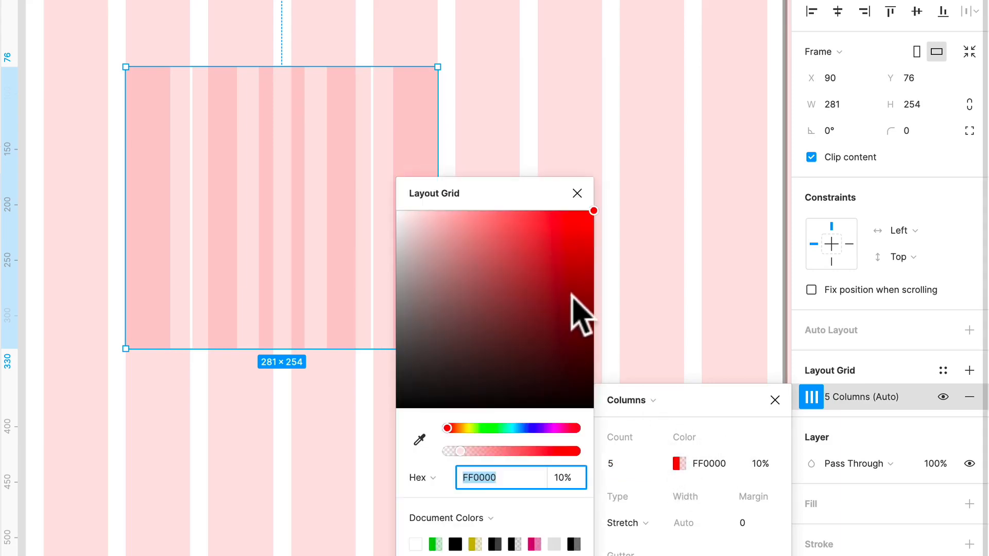
pyautogui.click(457, 428)
pyautogui.moveTo(458, 428); pyautogui.dragTo(524, 429)
pyautogui.moveTo(468, 453); pyautogui.dragTo(473, 453)
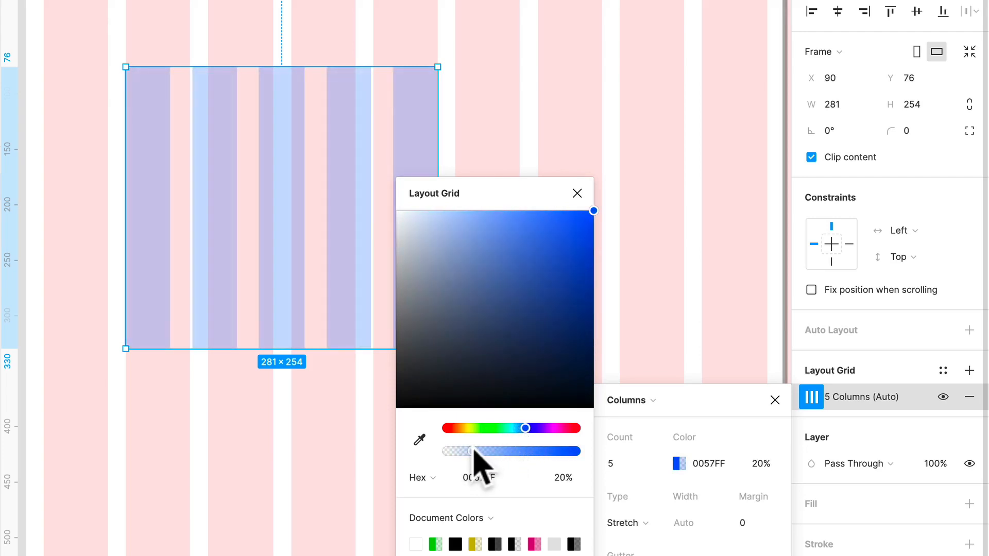
pyautogui.click(577, 194)
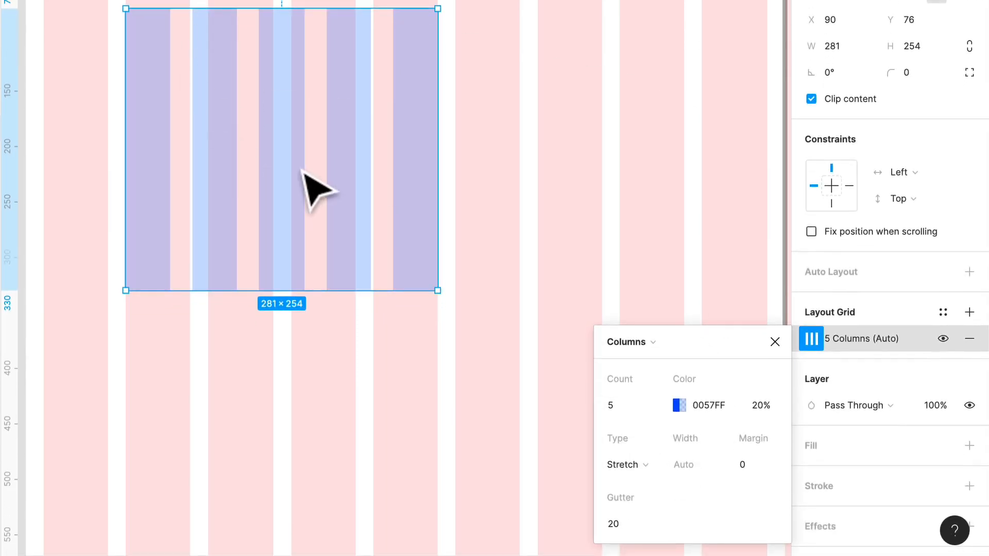
# Set the nested frame's column grid to a count of 12 and a gutter of 16
pyautogui.click(647, 403)
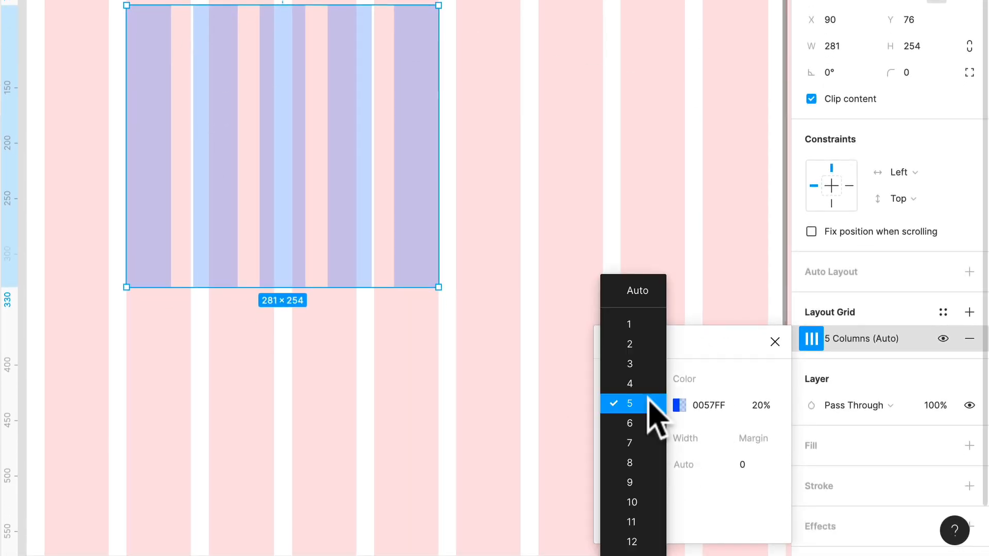
pyautogui.click(632, 541)
pyautogui.click(621, 530)
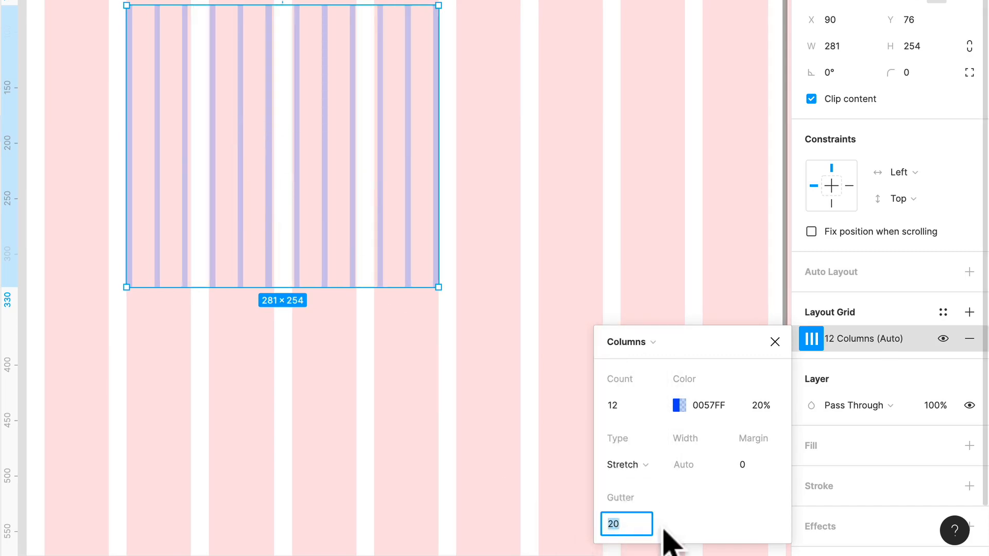
pyautogui.press('Return')
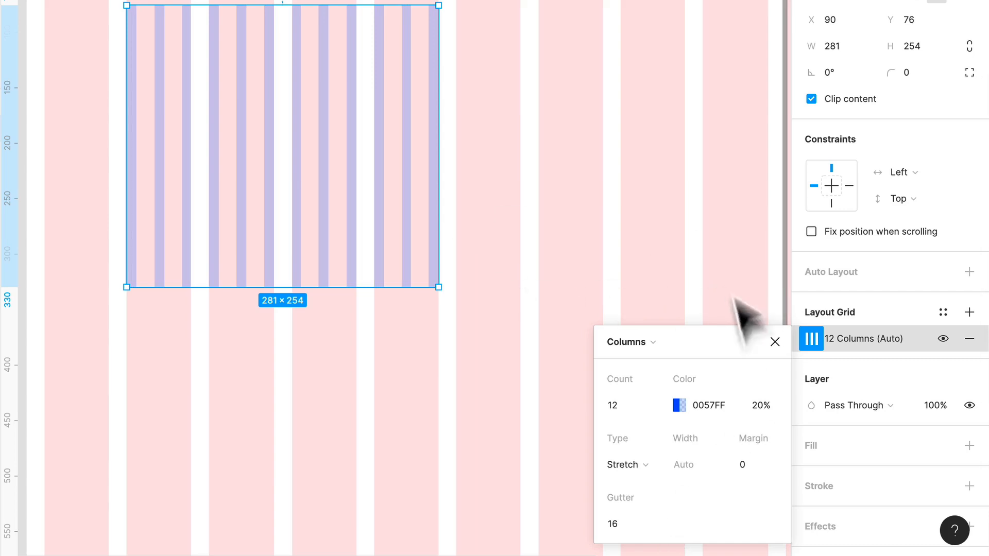
# Set the nested grid's margin to 16 and its column count to 4, and close the grid settings
pyautogui.click(752, 465)
pyautogui.write('16')
pyautogui.press('Return')
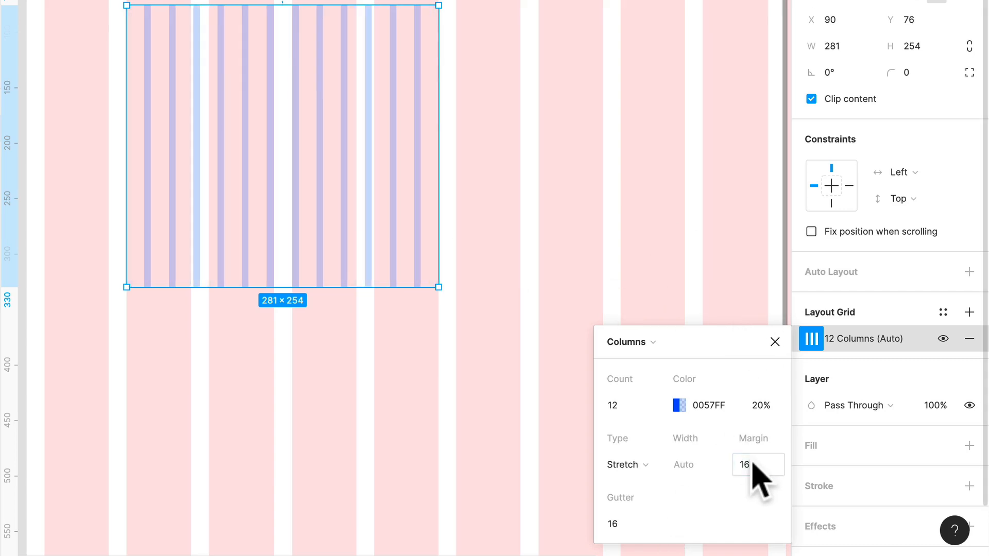
pyautogui.click(633, 406)
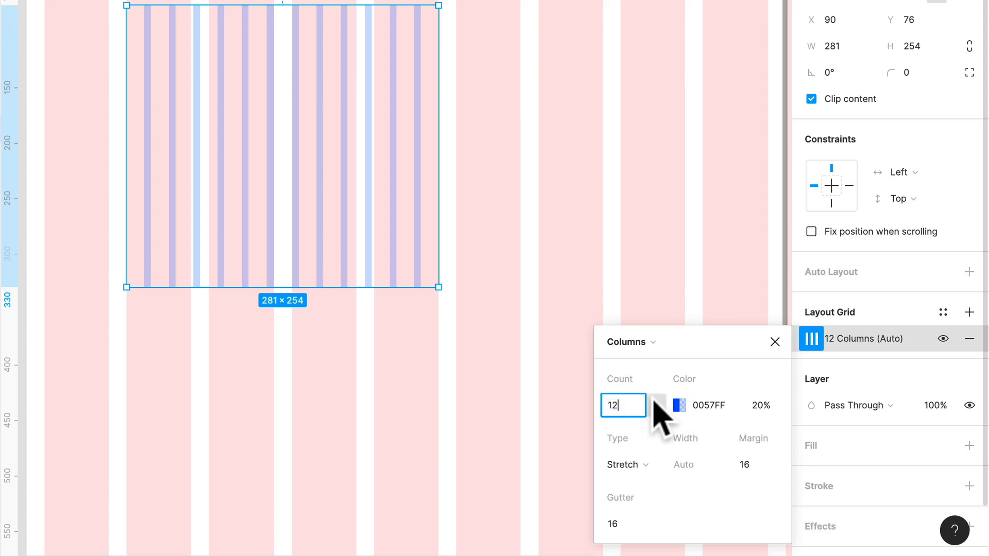
pyautogui.click(652, 406)
pyautogui.click(634, 249)
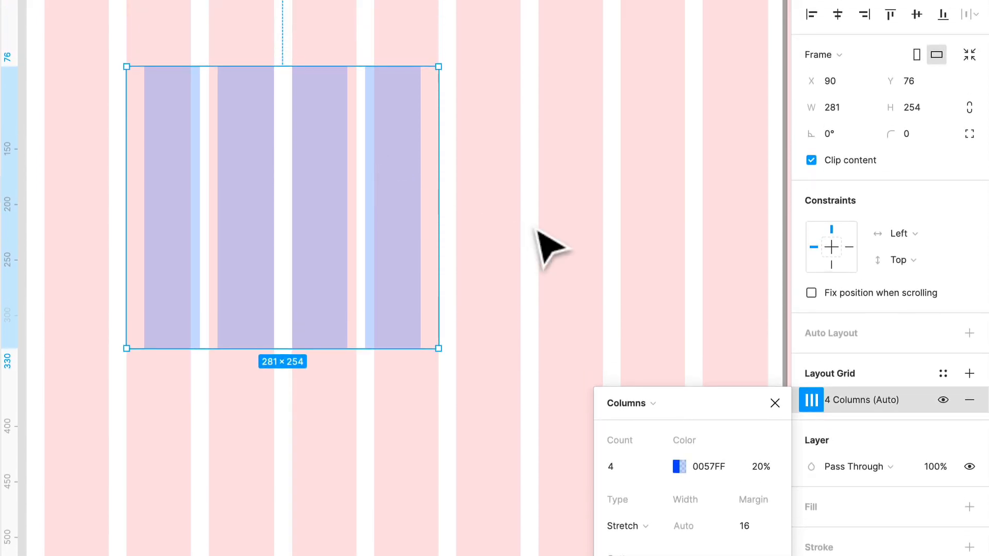
pyautogui.click(547, 246)
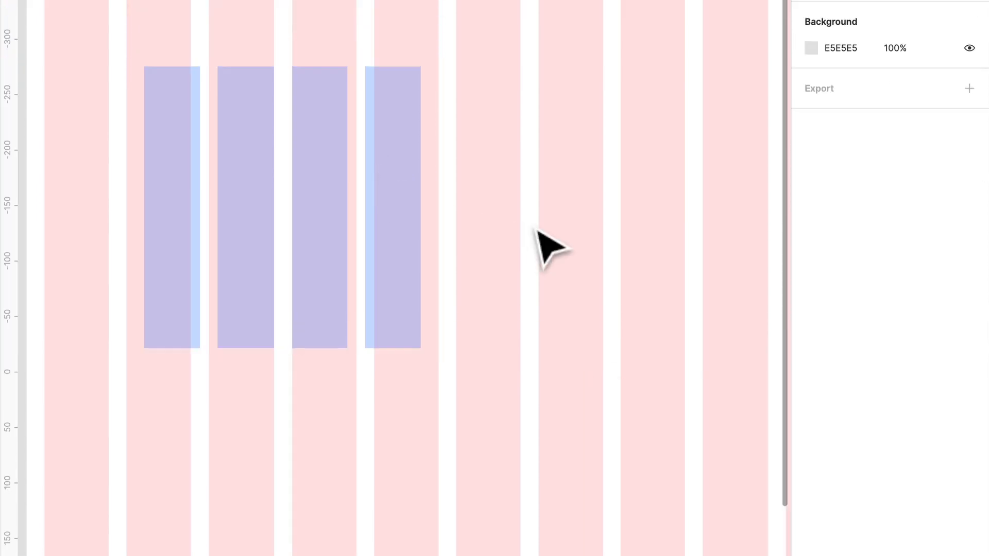
# Move the nested frame to X 16, Y 91 so it starts at Our Grid's first column
pyautogui.click(322, 216)
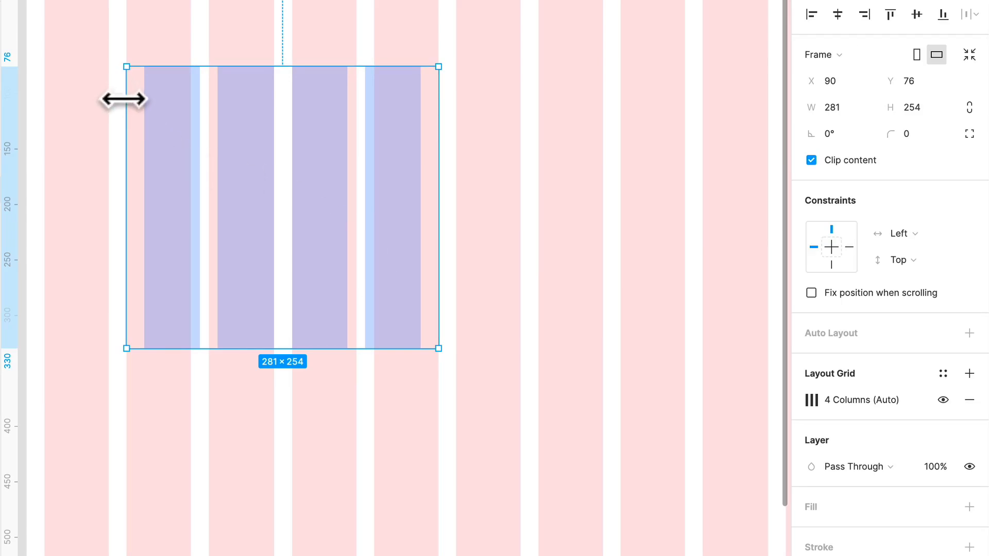
pyautogui.scroll(3, 122, 99)
pyautogui.moveTo(140, 195); pyautogui.dragTo(84, 258)
pyautogui.moveTo(84, 193)
pyautogui.mouseDown()
pyautogui.moveTo(87, 181)
pyautogui.moveTo(87, 190)
pyautogui.mouseUp()
pyautogui.scroll(-2, 95, 206)
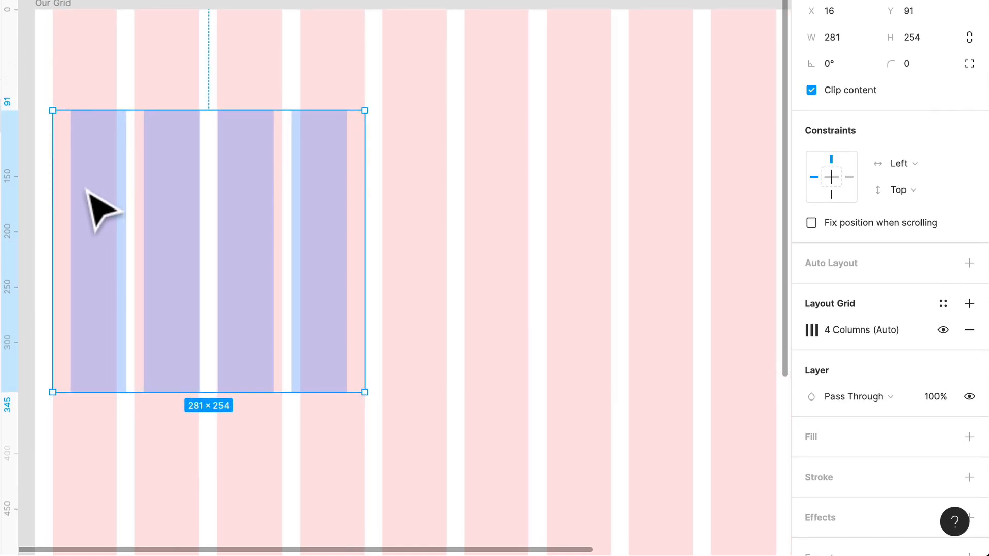
# Duplicate the nested frame twice in the same row, placing the copies at X 313 and X 609
pyautogui.scroll(-4, 150, 198)
pyautogui.moveTo(146, 221); pyautogui.dragTo(383, 215)
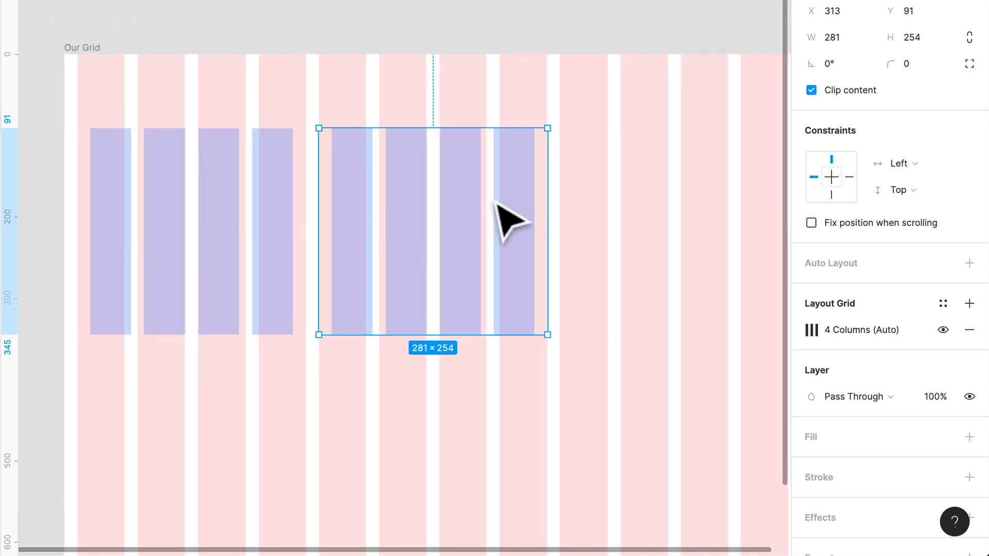
pyautogui.scroll(-3, 508, 220)
pyautogui.moveTo(452, 232); pyautogui.dragTo(618, 210)
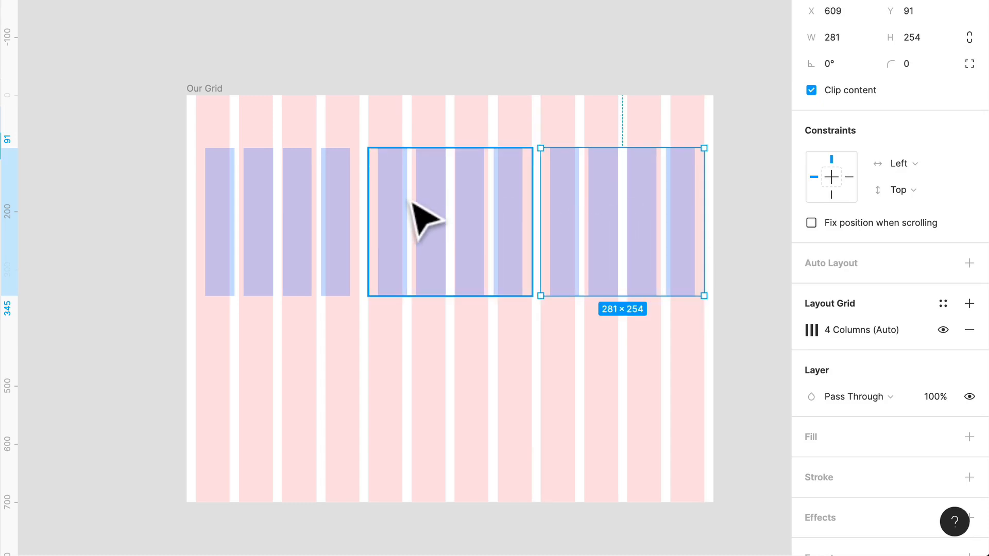
# Try resizing the Our Grid frame horizontally to test how the three nested frames respond
pyautogui.click(192, 89)
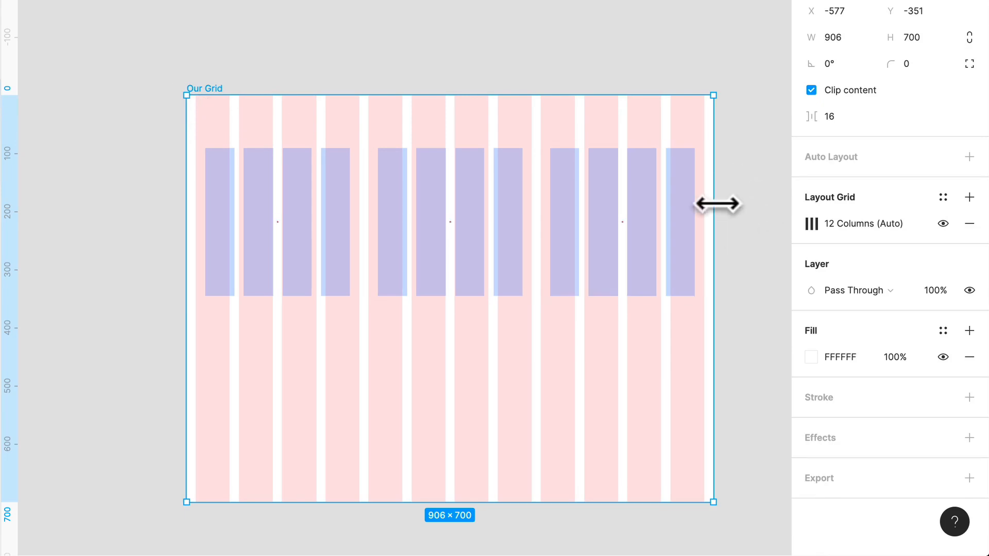
pyautogui.moveTo(717, 204); pyautogui.dragTo(715, 229)
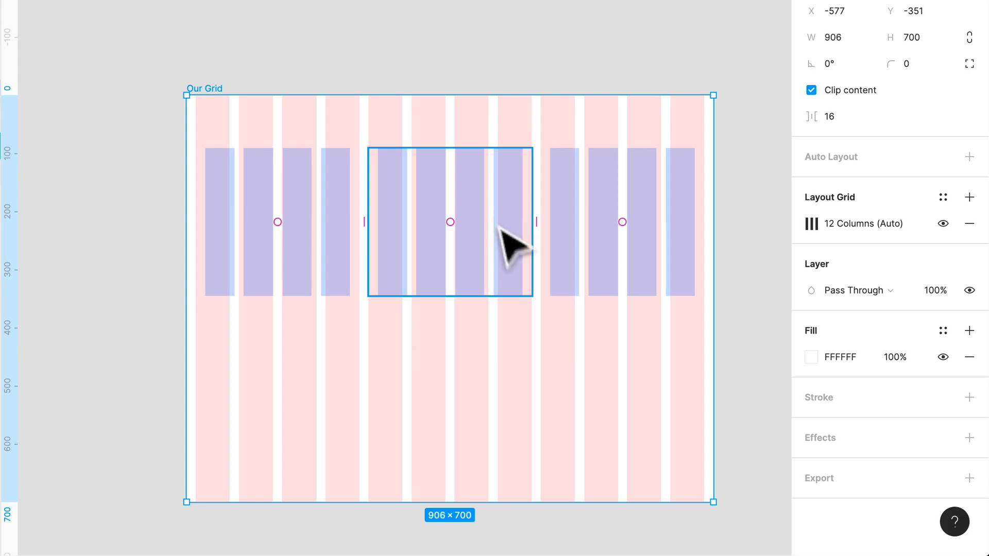
pyautogui.press('Escape')
# Change the first nested frame's horizontal constraint to Left & Right
pyautogui.scroll(5, 170, 204)
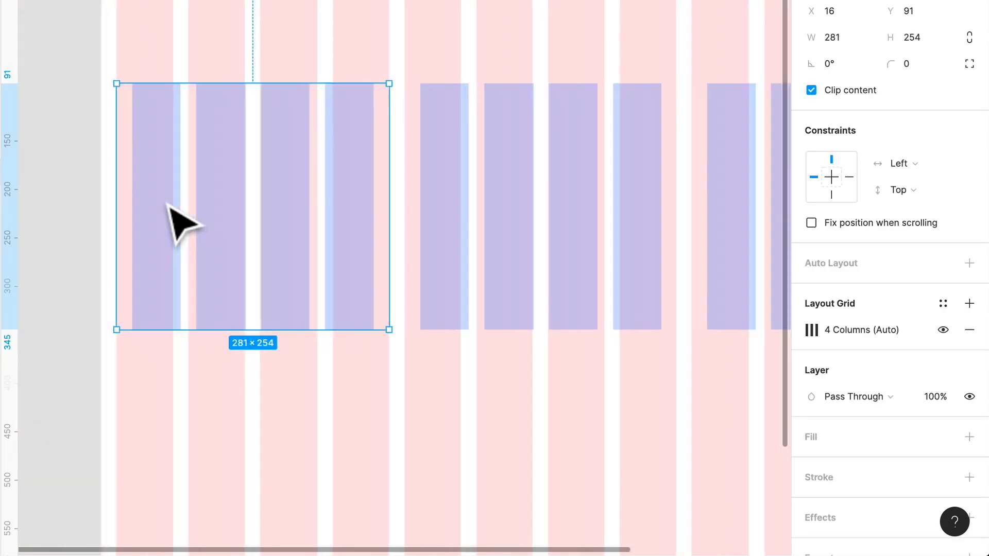
pyautogui.hscroll(-1, 170, 204)
pyautogui.scroll(-1, 170, 204)
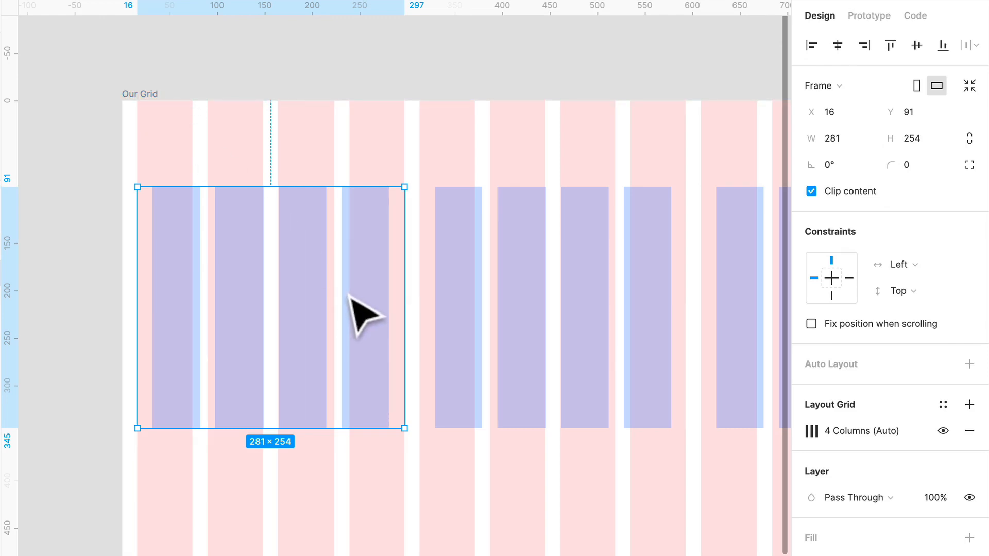
pyautogui.keyDown('ctrl'); pyautogui.scroll(-2, 364, 315); pyautogui.keyUp('ctrl')
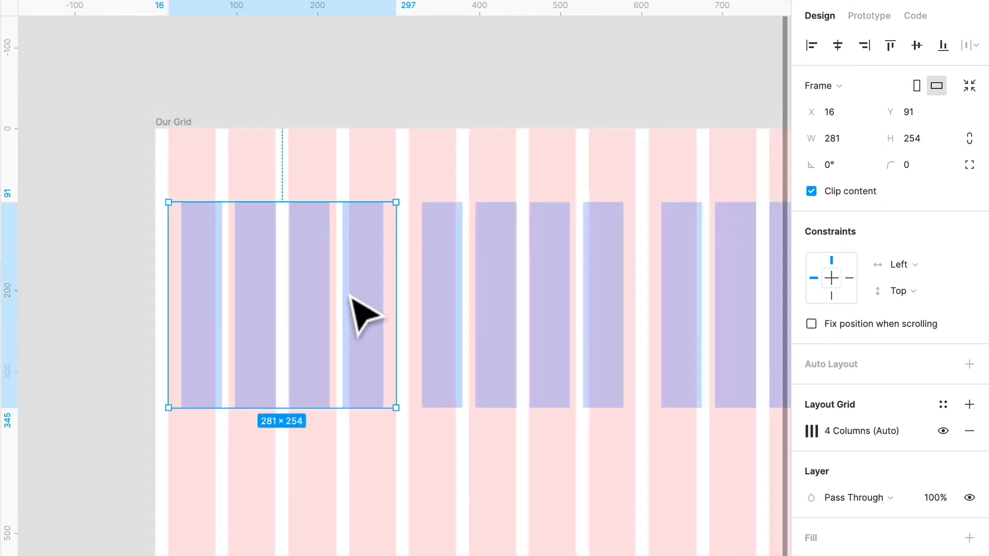
pyautogui.scroll(-4, 362, 316)
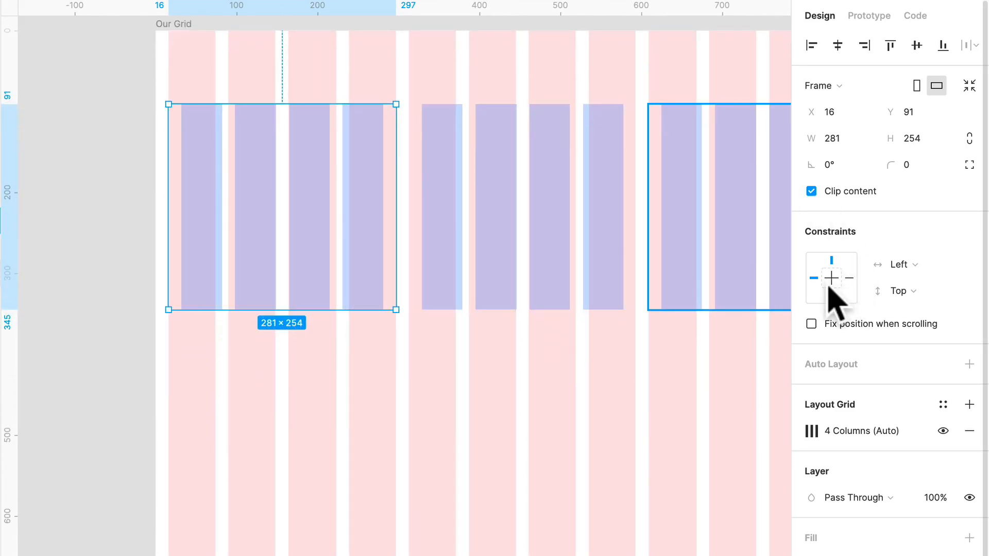
pyautogui.press('shift')
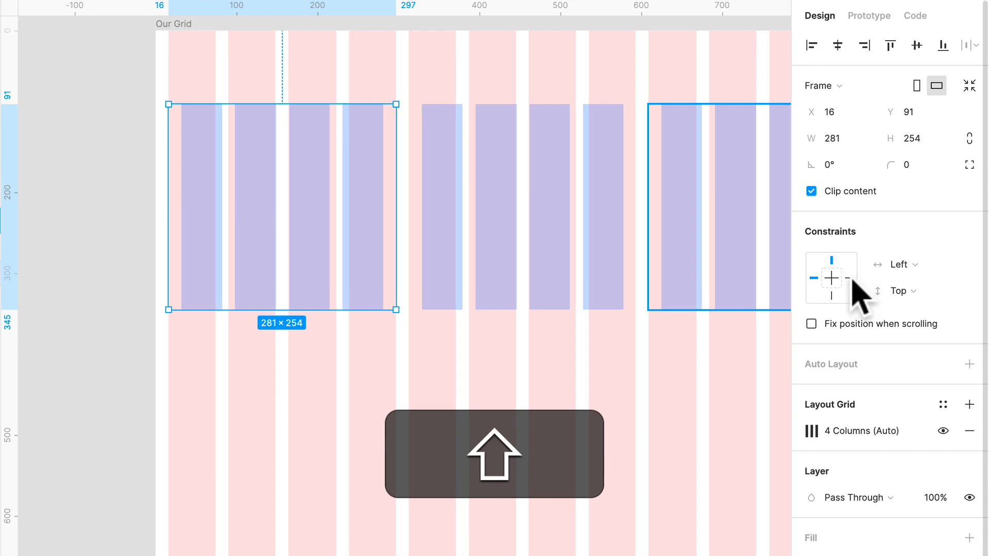
pyautogui.keyDown('shift'); pyautogui.click(849, 278); pyautogui.keyUp('shift')
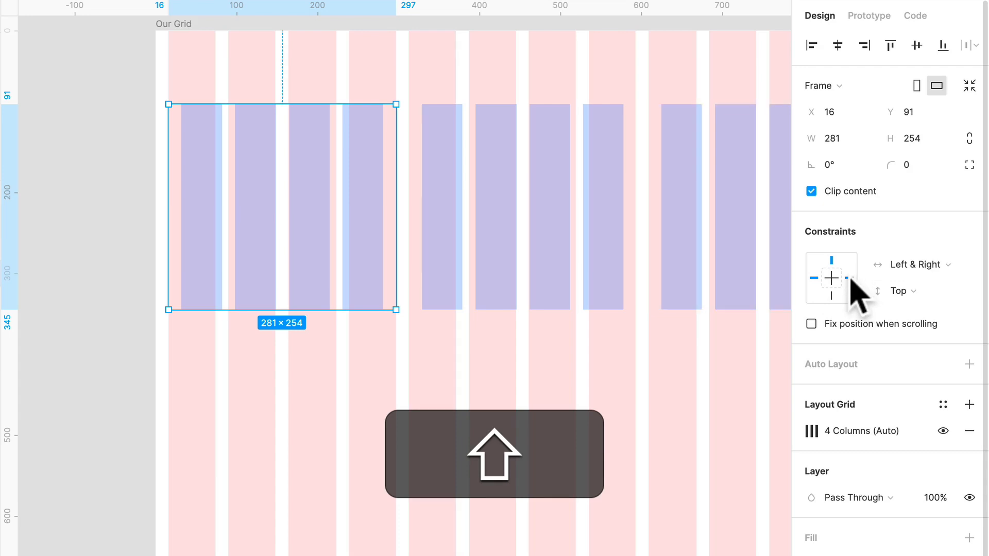
pyautogui.click(907, 265)
pyautogui.click(906, 266)
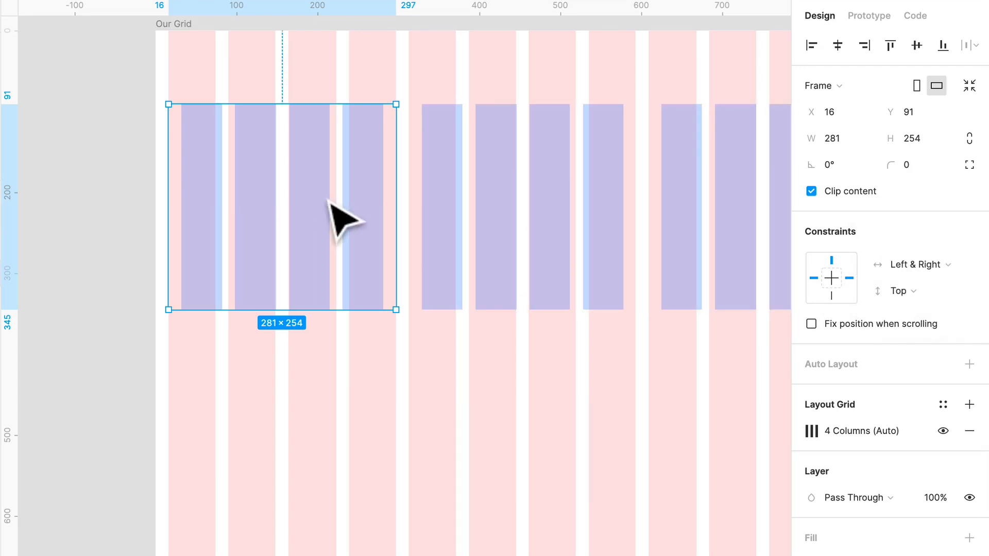
# Give the first nested frame a black 000000 fill at 50% opacity
pyautogui.click(194, 37)
pyautogui.hscroll(1, 194, 37)
pyautogui.scroll(1, 195, 37)
pyautogui.scroll(-1, 197, 57)
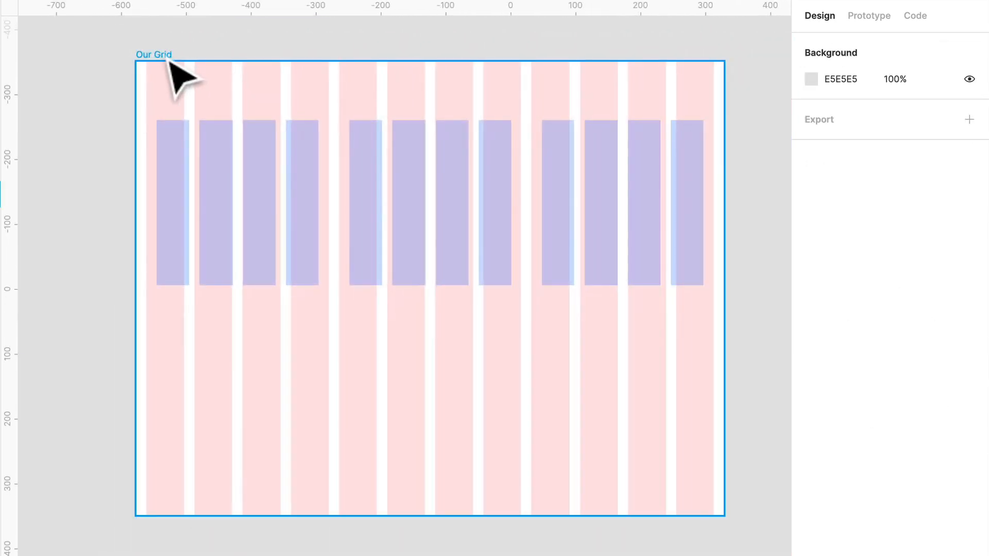
pyautogui.click(294, 232)
pyautogui.click(969, 458)
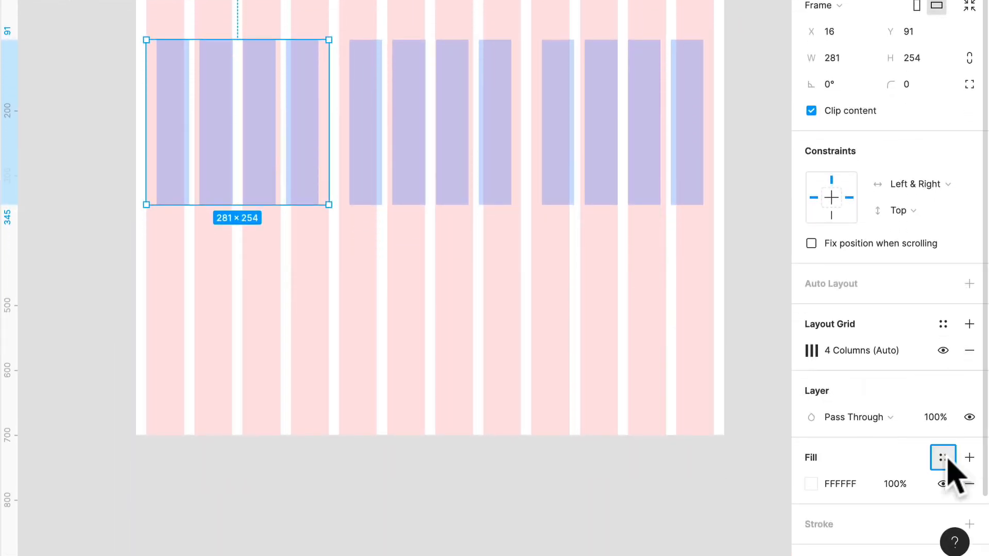
pyautogui.click(943, 457)
pyautogui.click(942, 457)
pyautogui.click(812, 482)
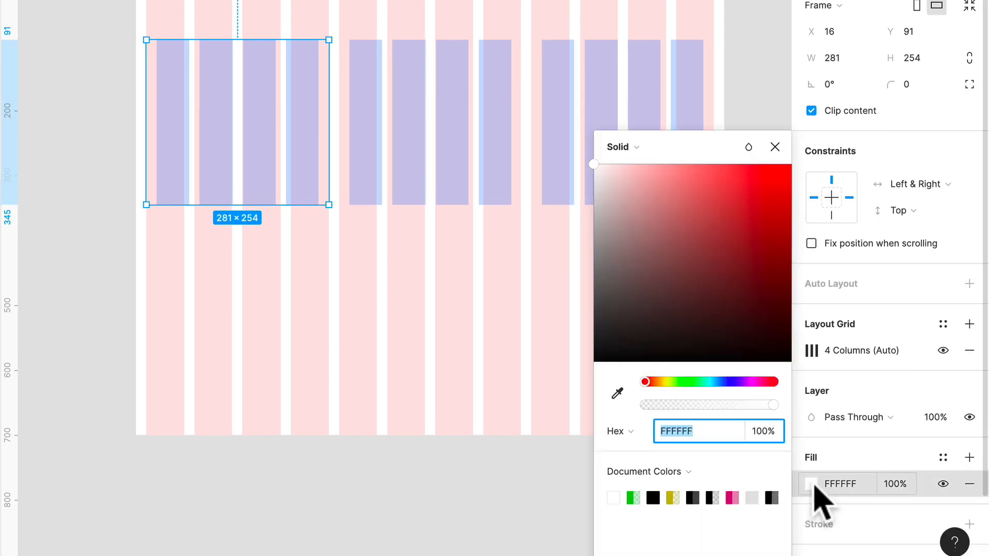
pyautogui.click(770, 497)
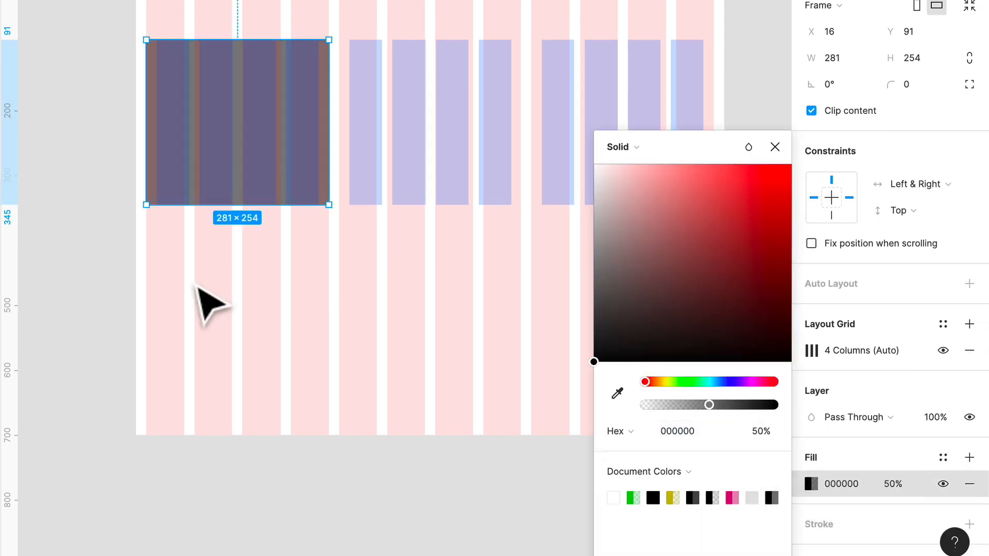
pyautogui.click(192, 286)
pyautogui.click(259, 107)
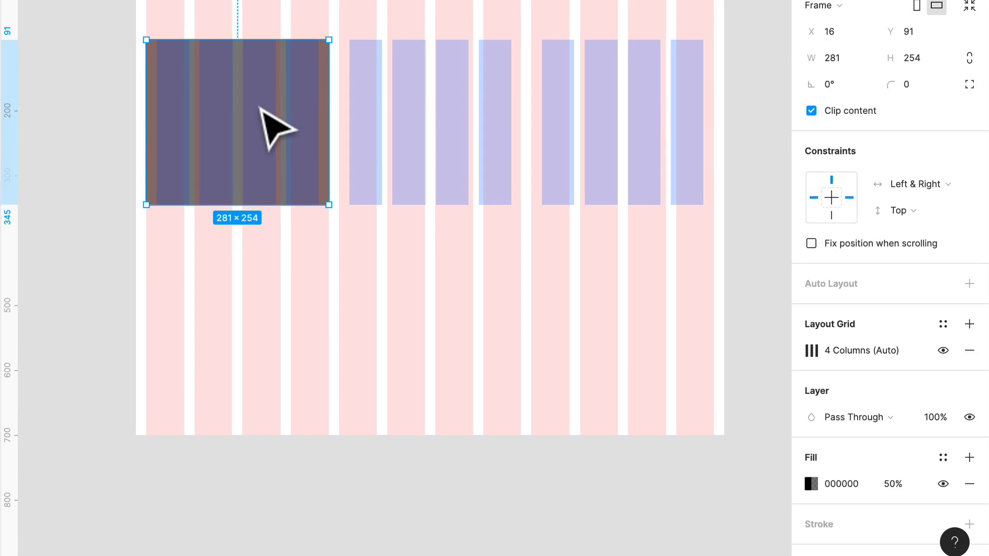
# Toggle the layout grids' visibility, leaving them hidden, and clear the selection
pyautogui.hotkey('ctrl', 'g')
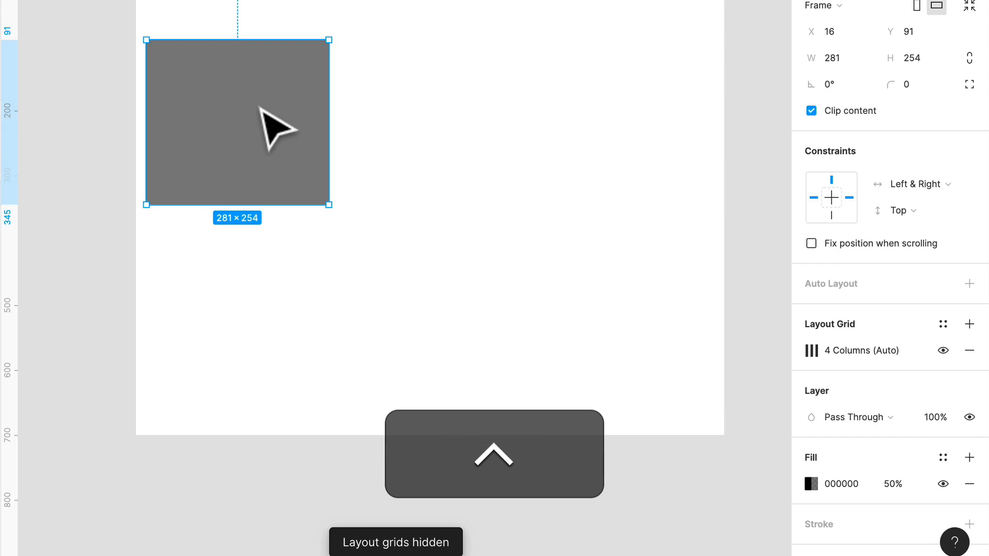
pyautogui.hotkey('ctrl', 'g')
pyautogui.hotkey('ctrl', 'g')
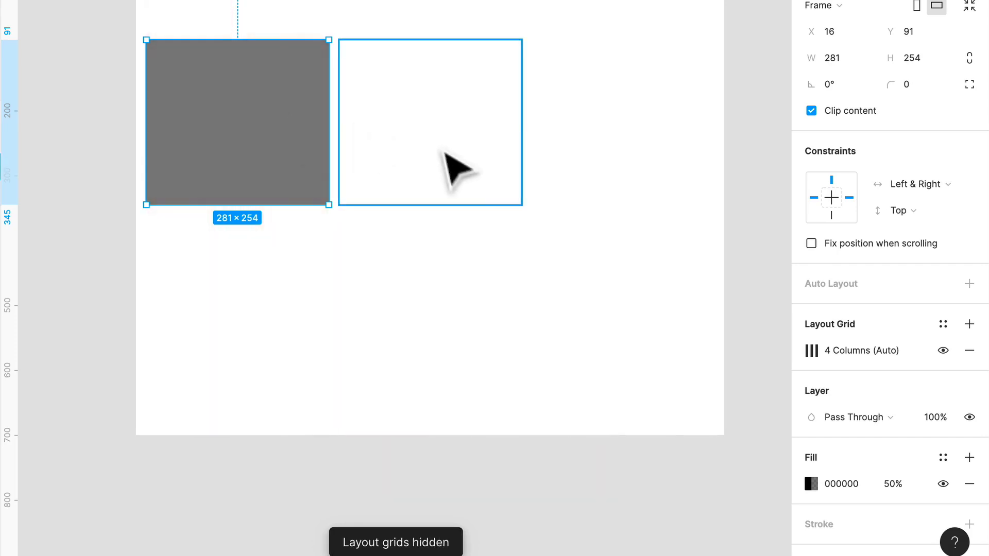
pyautogui.click(517, 352)
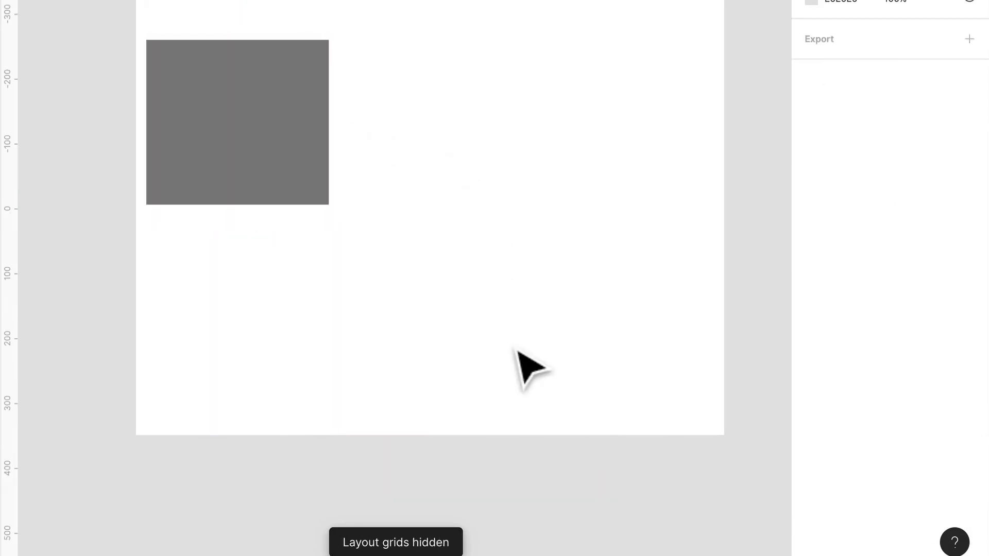
# Fill the second and third nested frames with the light grey document colour
pyautogui.click(458, 177)
pyautogui.keyDown('shift'); pyautogui.click(653, 176); pyautogui.keyUp('shift')
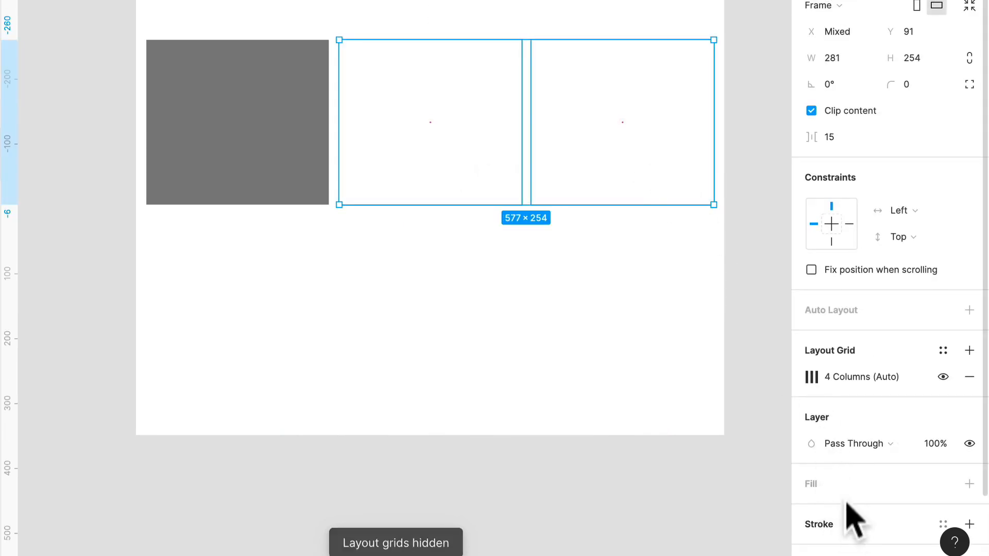
pyautogui.click(969, 484)
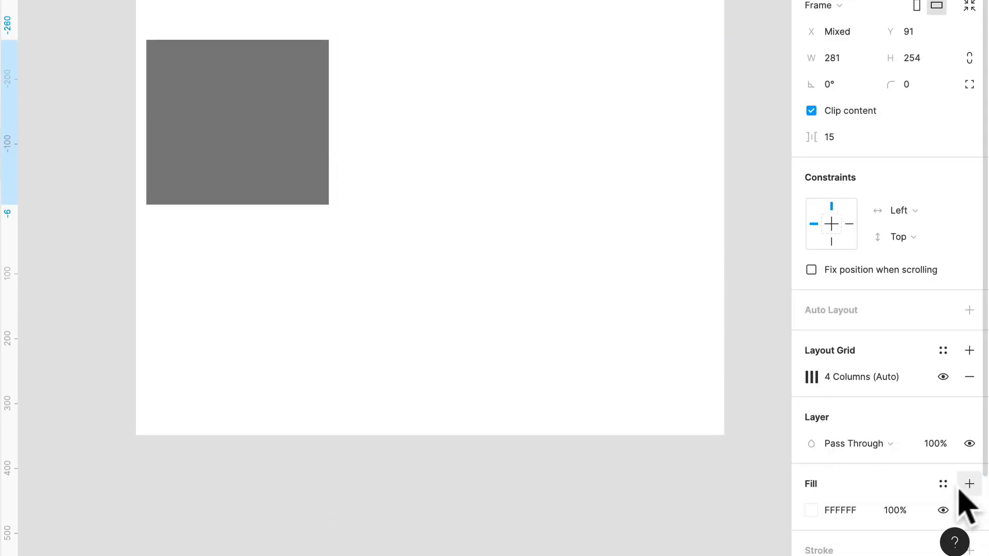
pyautogui.click(812, 509)
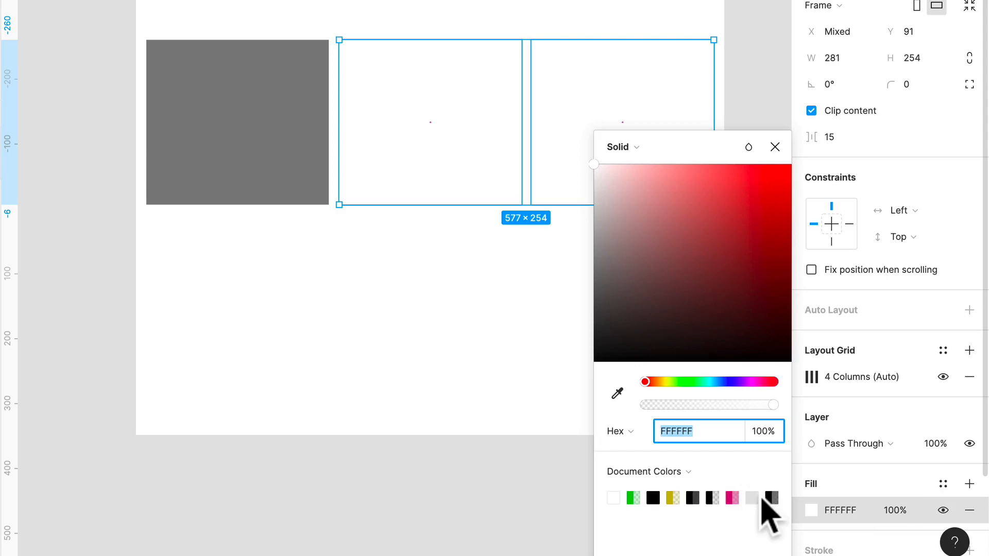
pyautogui.click(752, 498)
pyautogui.click(475, 375)
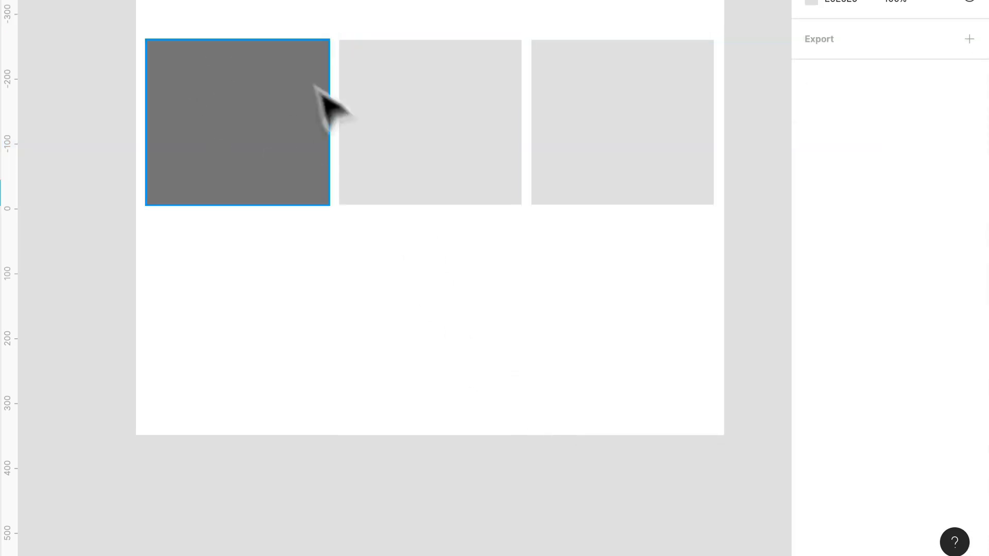
# Resize the Our Grid frame horizontally to compare how the constrained and unconstrained nested frames respond
pyautogui.click(430, 100)
pyautogui.click(651, 149)
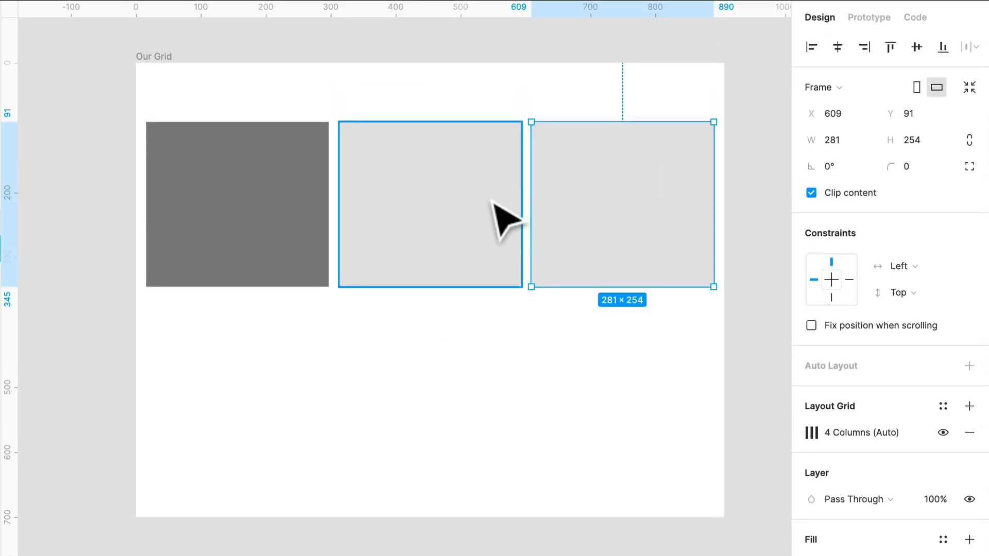
pyautogui.click(492, 201)
pyautogui.click(155, 59)
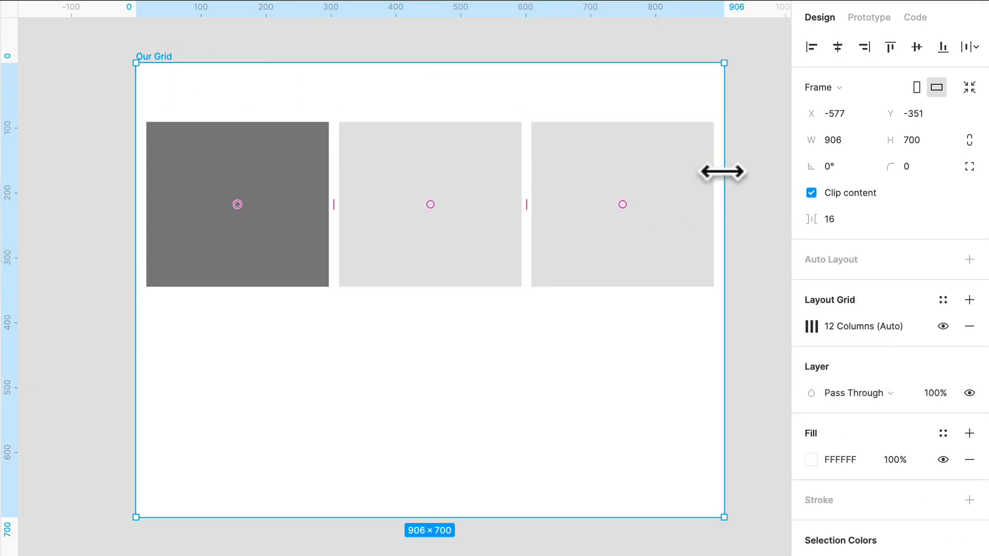
pyautogui.moveTo(721, 172)
pyautogui.mouseDown()
pyautogui.moveTo(327, 170)
pyautogui.moveTo(762, 190)
pyautogui.moveTo(439, 185)
pyautogui.moveTo(728, 185)
pyautogui.moveTo(677, 188)
pyautogui.moveTo(715, 184)
pyautogui.mouseUp()
# Set the first nested frame's vertical constraint to Top & Bottom, keeping its Left & Right constraint
pyautogui.click(278, 201)
pyautogui.press('shift')
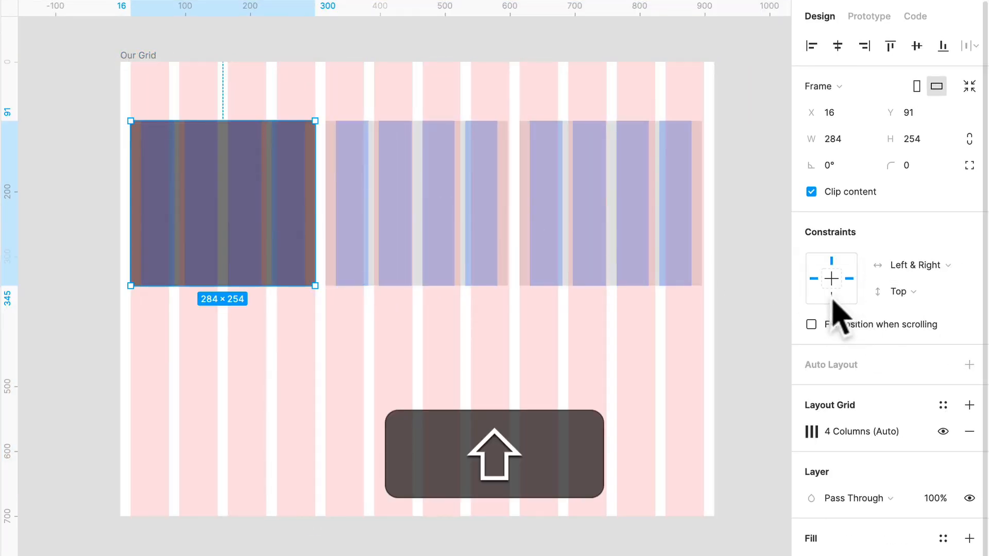
pyautogui.keyDown('shift'); pyautogui.click(831, 297); pyautogui.keyUp('shift')
# Resize the Our Grid frame to about 989 × 612 to test how the nested frames respond
pyautogui.click(134, 49)
pyautogui.click(141, 55)
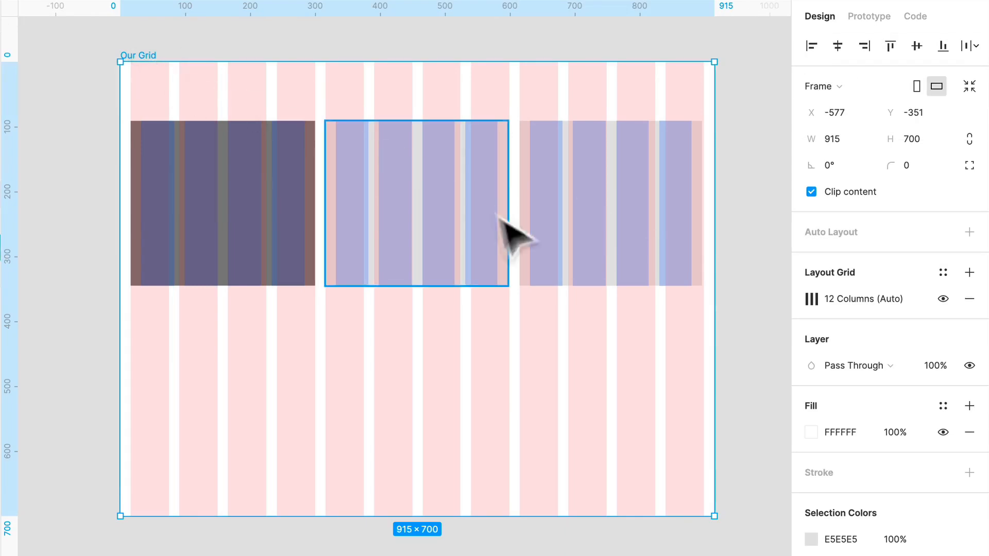
pyautogui.moveTo(464, 516); pyautogui.dragTo(487, 466)
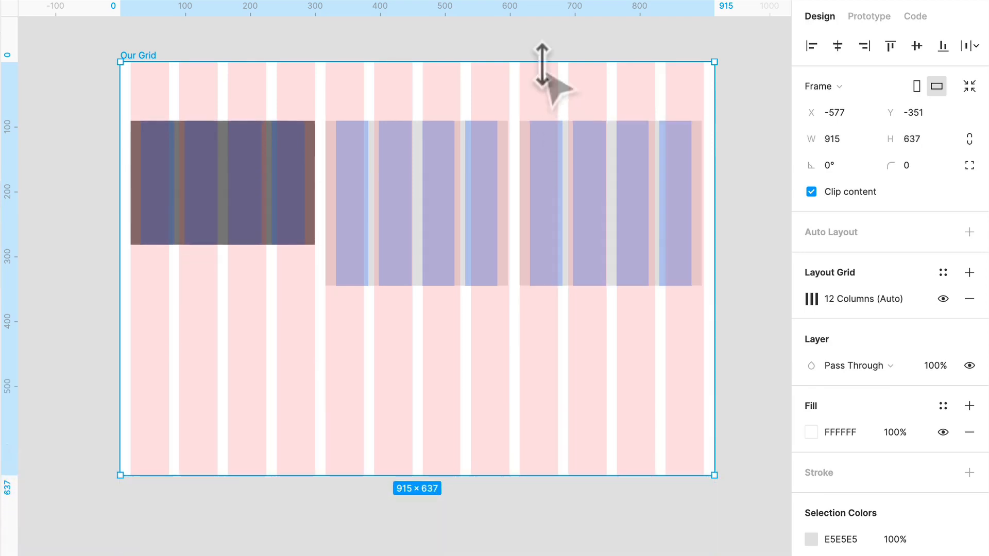
pyautogui.moveTo(541, 64)
pyautogui.mouseDown()
pyautogui.moveTo(538, 161)
pyautogui.moveTo(547, 78)
pyautogui.mouseUp()
pyautogui.click(623, 225)
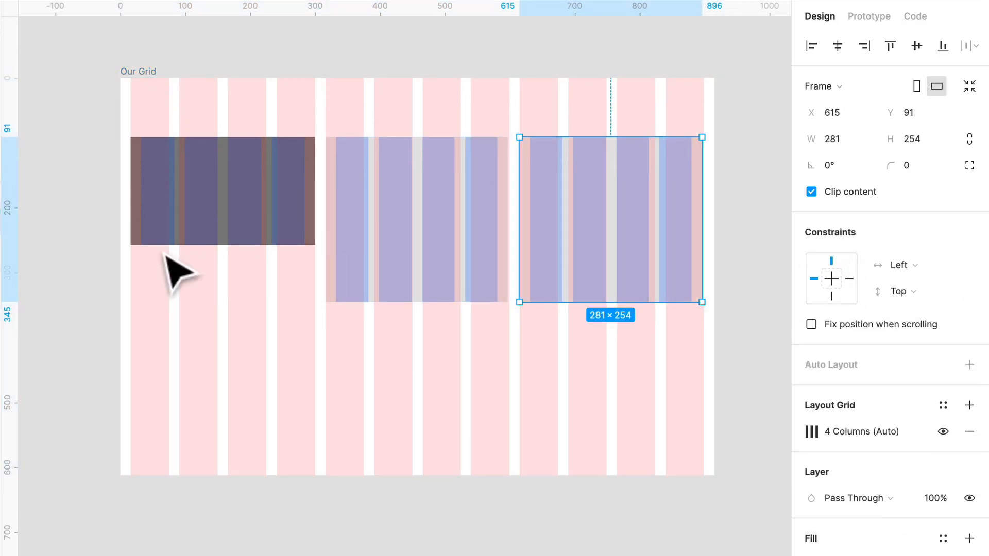
pyautogui.click(116, 266)
pyautogui.click(139, 135)
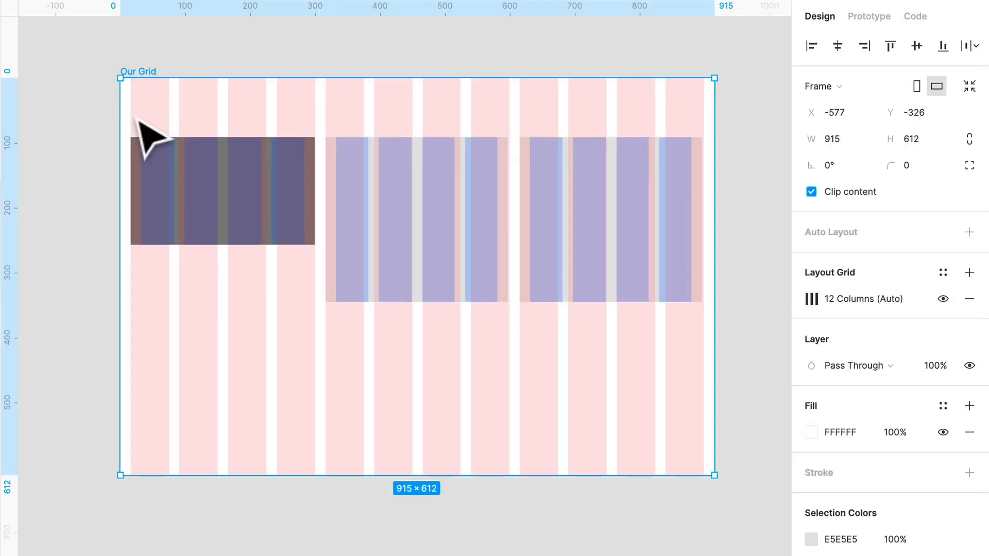
pyautogui.moveTo(121, 119); pyautogui.dragTo(68, 110)
# Stretch the first nested frame to a height of 254 like its neighbours and view its available grid styles
pyautogui.click(170, 216)
pyautogui.moveTo(232, 246); pyautogui.dragTo(229, 304)
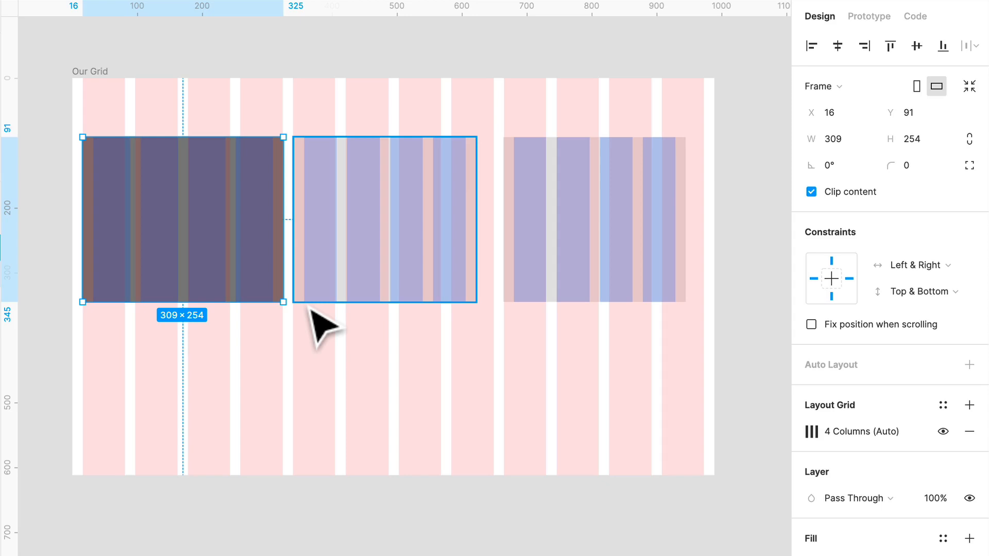
pyautogui.click(943, 405)
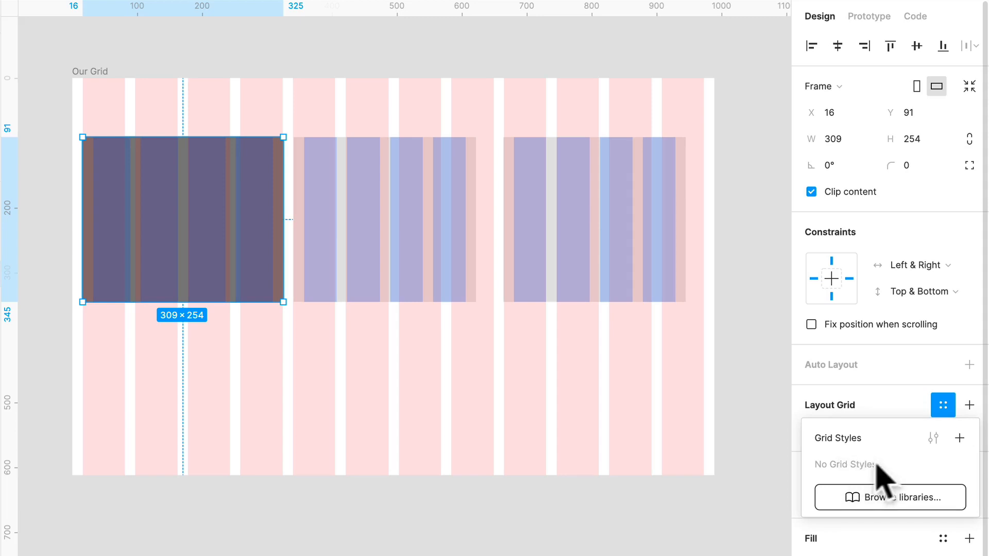
pyautogui.click(775, 356)
# Delete the three nested frames inside Our Grid
pyautogui.click(242, 206)
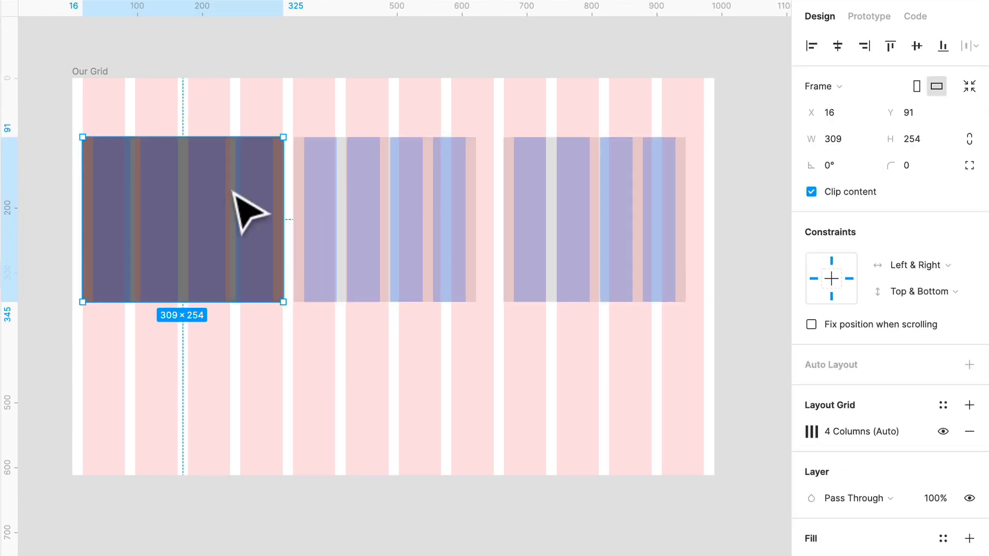
pyautogui.keyDown('shift'); pyautogui.click(432, 225); pyautogui.keyUp('shift')
pyautogui.keyDown('shift'); pyautogui.click(642, 247); pyautogui.keyUp('shift')
pyautogui.press('Delete')
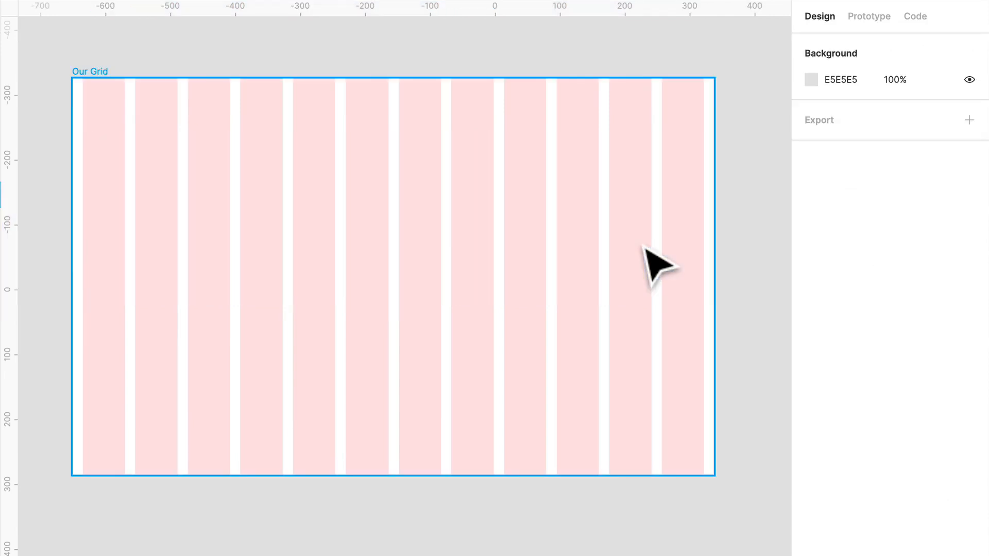
# Save the 12-column layout grid of the Our Grid frame as a grid style named LayoutGrid/12 Col
pyautogui.click(111, 78)
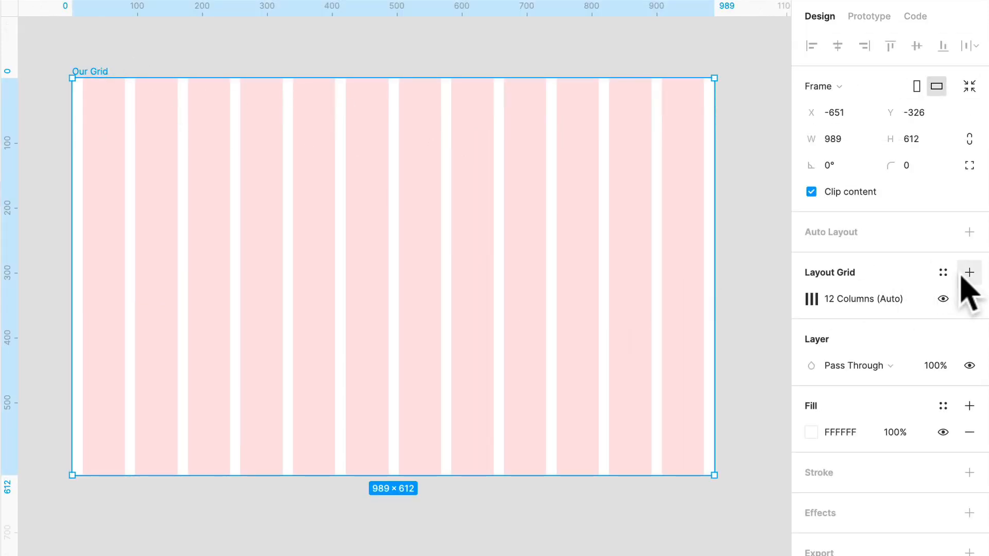
pyautogui.click(944, 275)
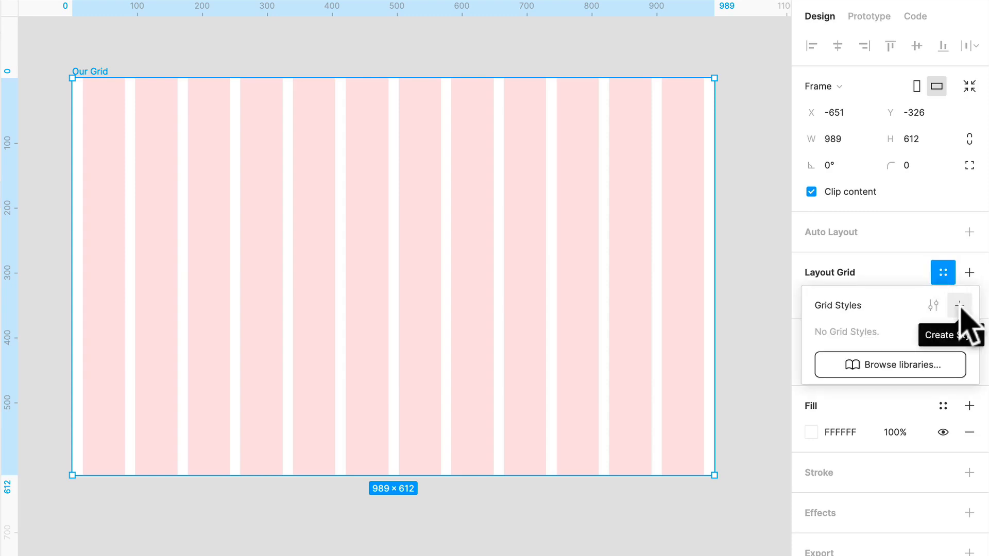
pyautogui.click(959, 306)
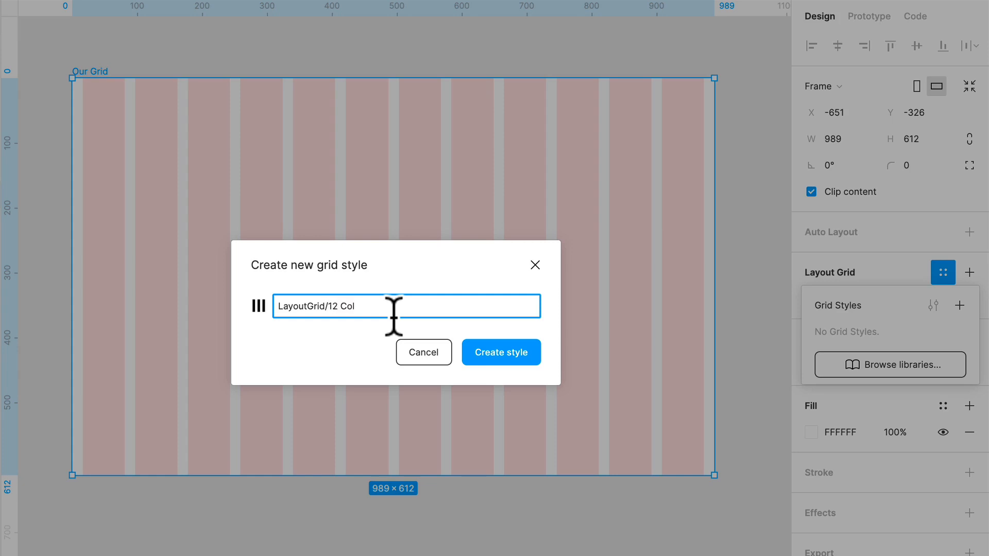
pyautogui.click(514, 350)
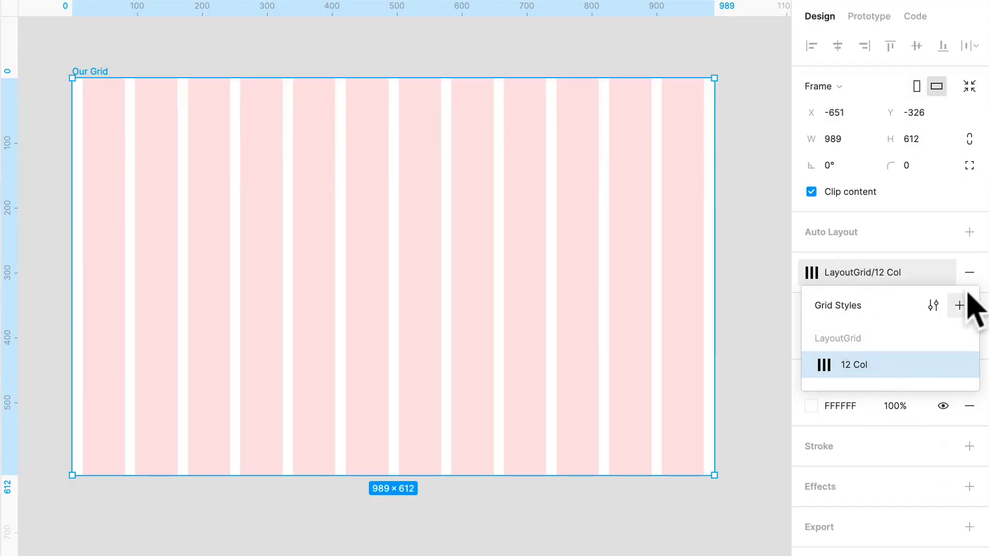
pyautogui.click(569, 510)
pyautogui.click(471, 323)
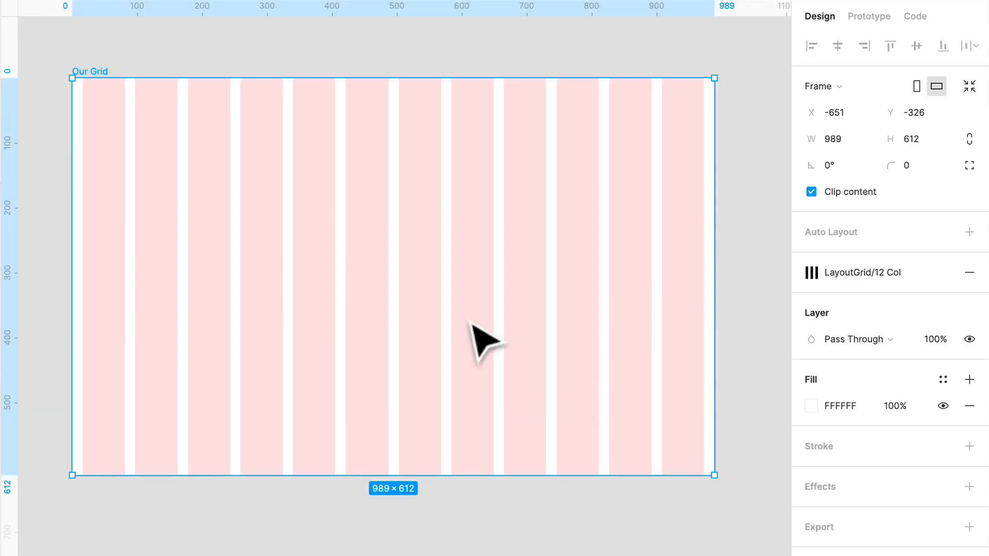
# Remove the grid style from the Our Grid frame and add a new layout grid of type Rows
pyautogui.click(968, 273)
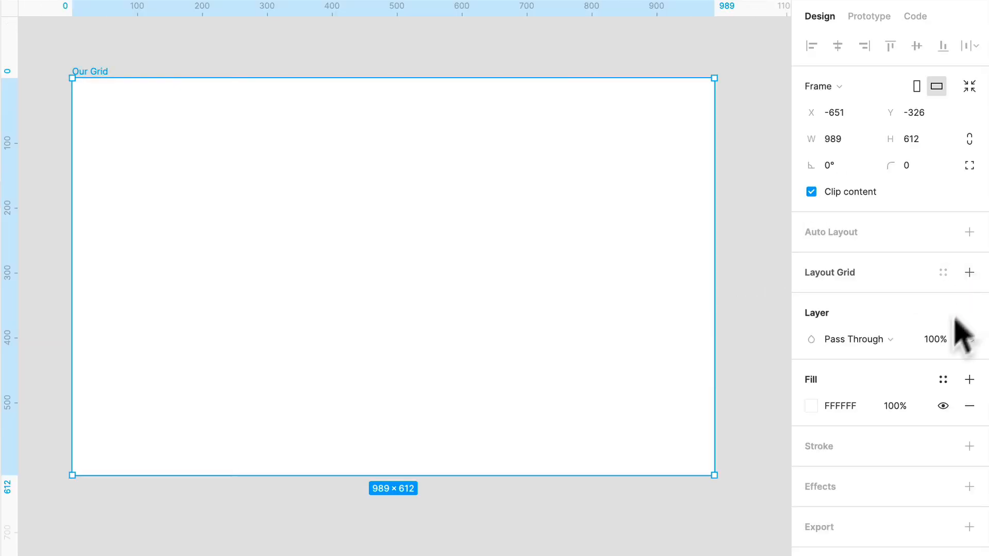
pyautogui.click(969, 273)
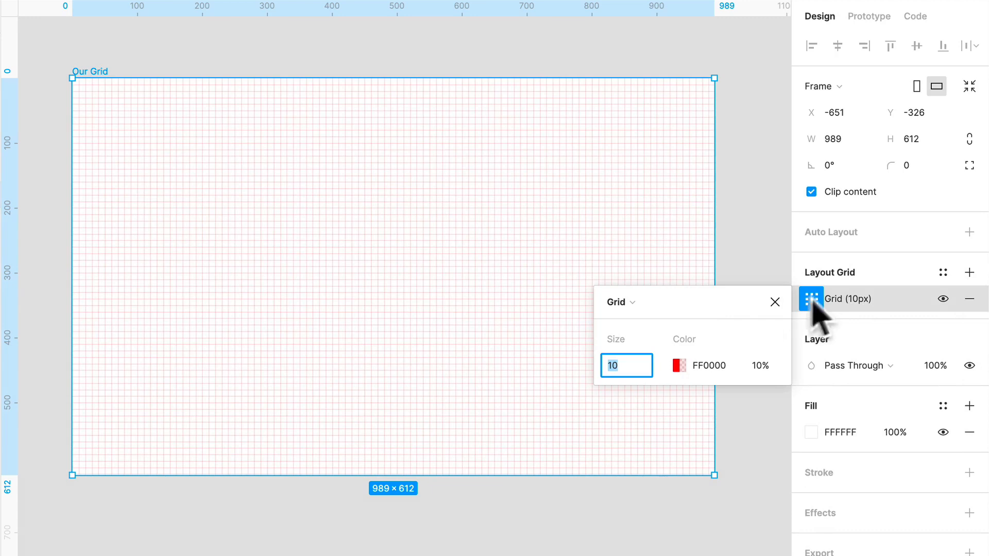
pyautogui.click(618, 302)
pyautogui.click(651, 341)
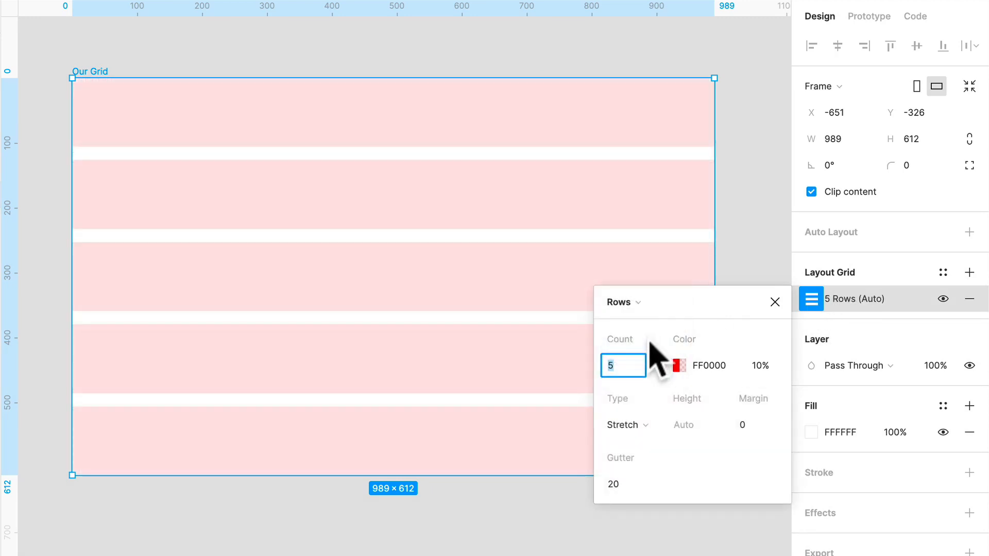
# Configure the rows grid with Auto count, Top type, a height of 4 and a gutter of 4
pyautogui.click(652, 365)
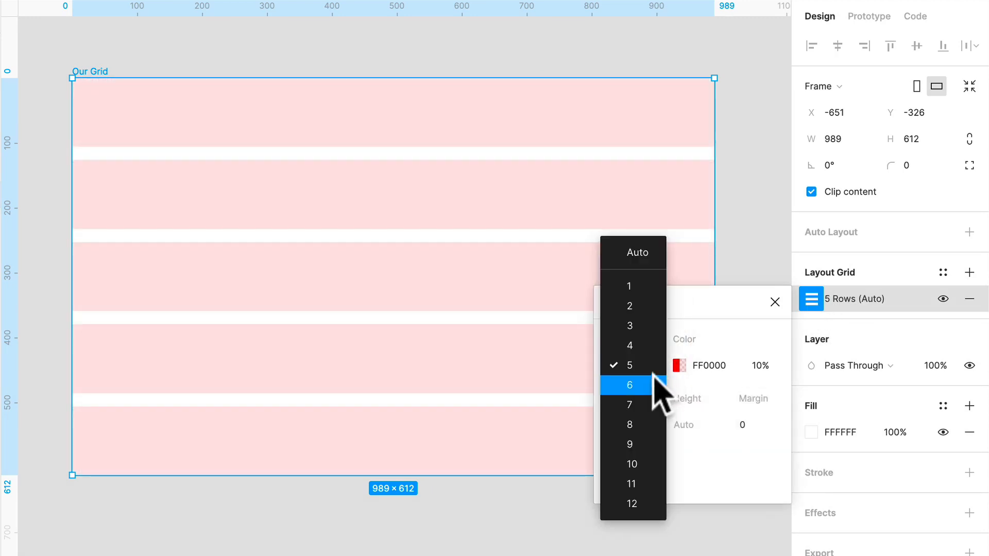
pyautogui.click(656, 256)
pyautogui.click(660, 425)
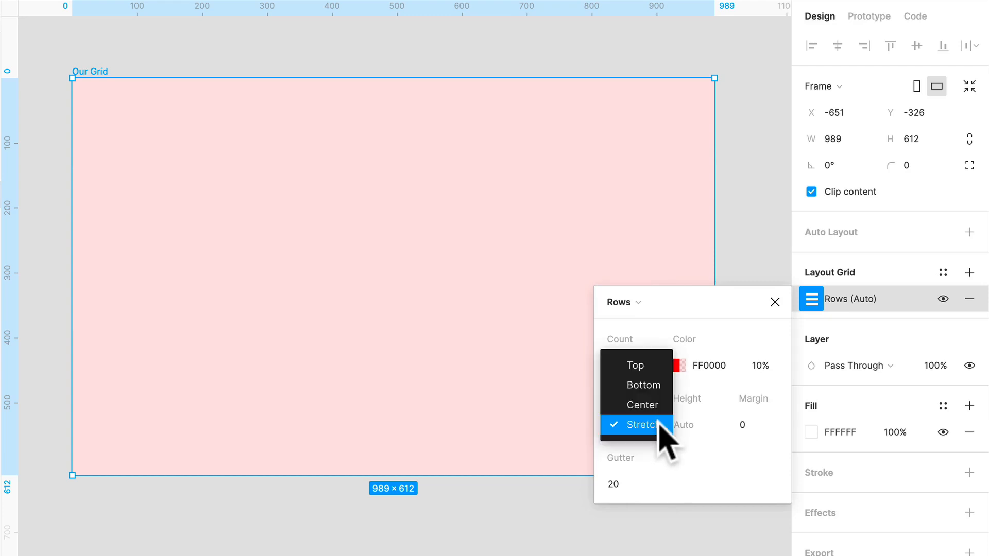
pyautogui.click(655, 363)
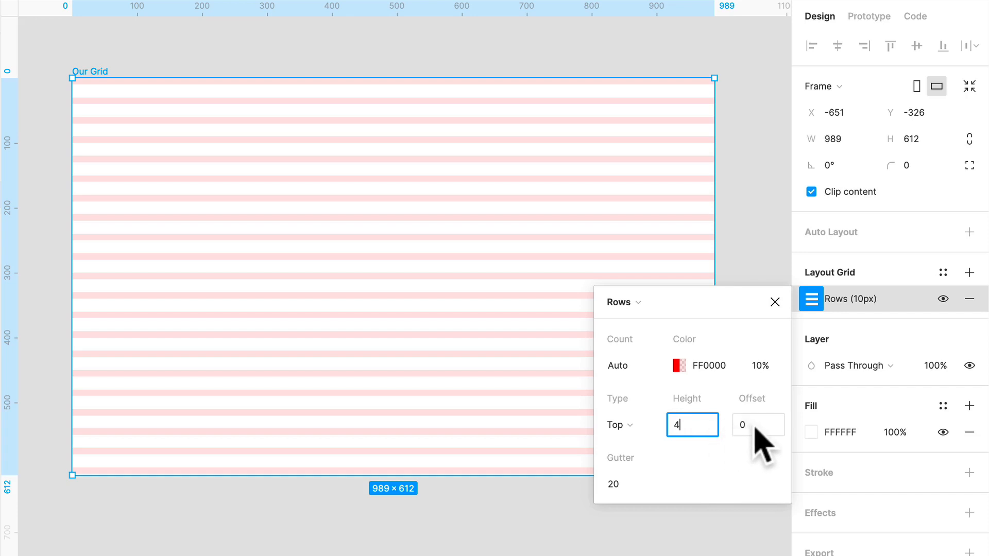
pyautogui.click(628, 484)
pyautogui.write('4')
pyautogui.press('Return')
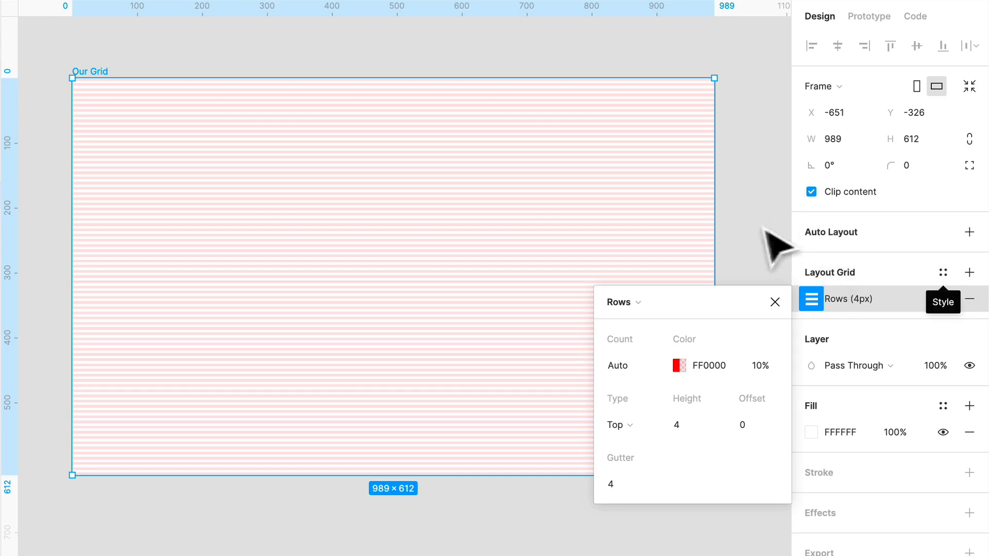
pyautogui.click(777, 253)
pyautogui.click(653, 277)
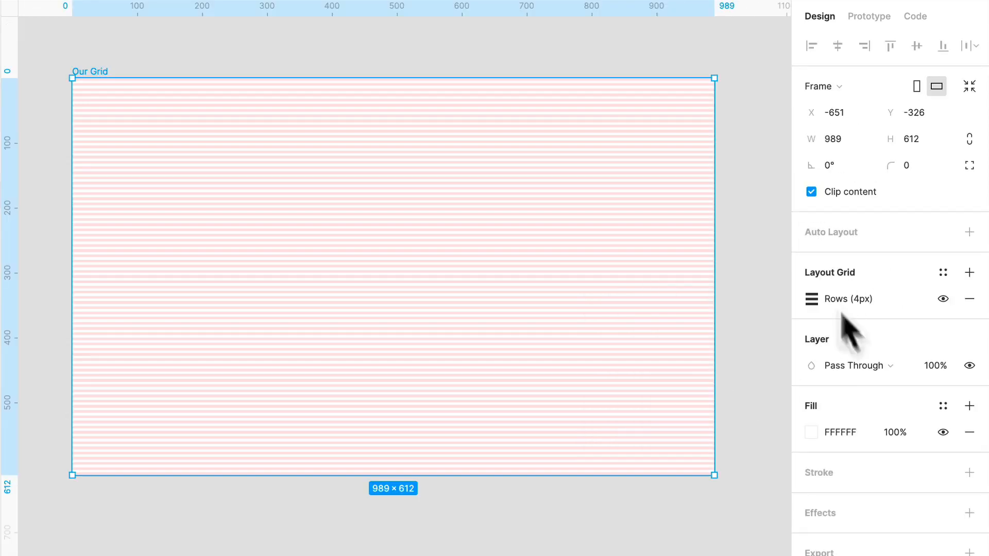
# Add a second layout grid to Our Grid as 12 stretched columns with a margin of 16 and a gutter of 16
pyautogui.click(969, 272)
pyautogui.click(819, 302)
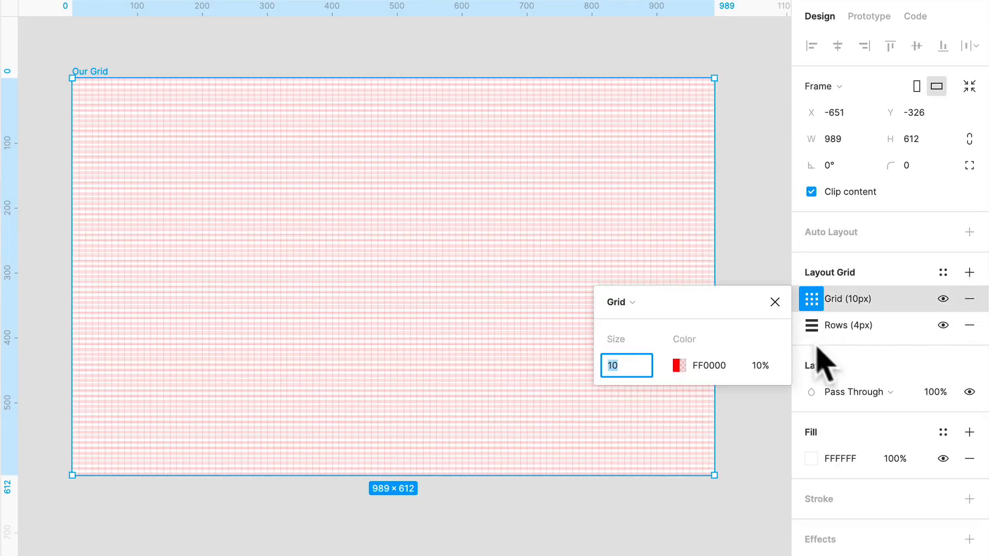
pyautogui.click(634, 302)
pyautogui.click(646, 322)
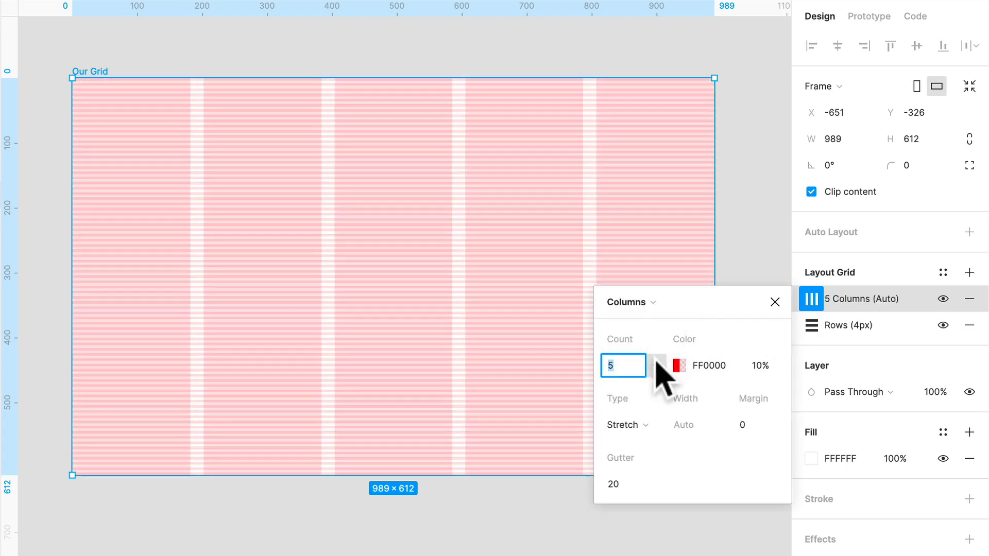
pyautogui.write('12')
pyautogui.click(755, 431)
pyautogui.write('1')
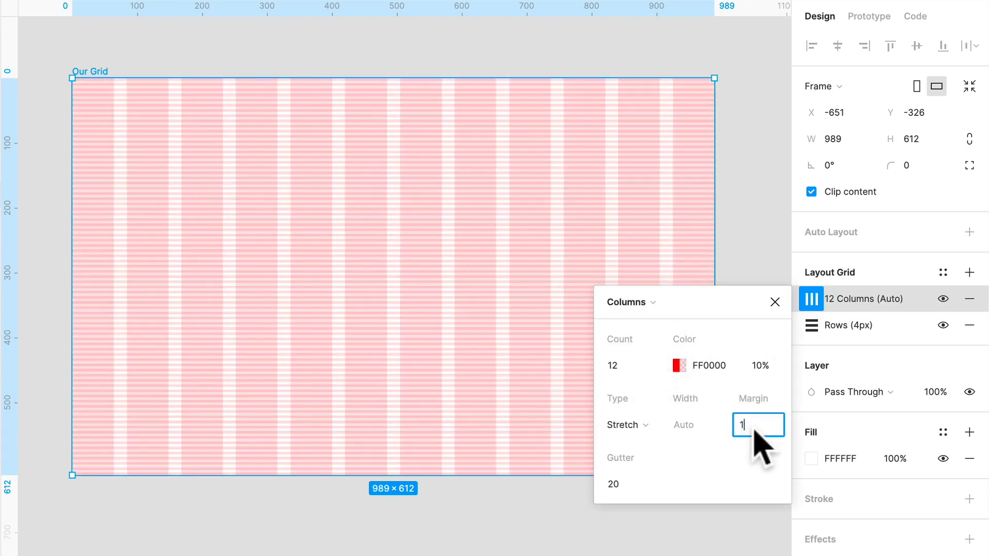
pyautogui.write('6')
pyautogui.click(628, 487)
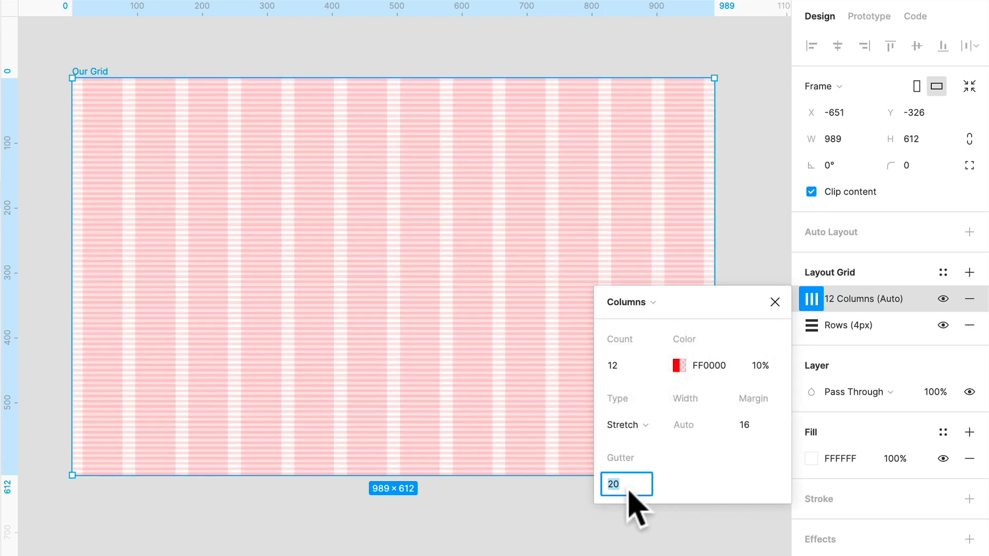
pyautogui.write('16')
pyautogui.press('Escape')
pyautogui.press('Escape')
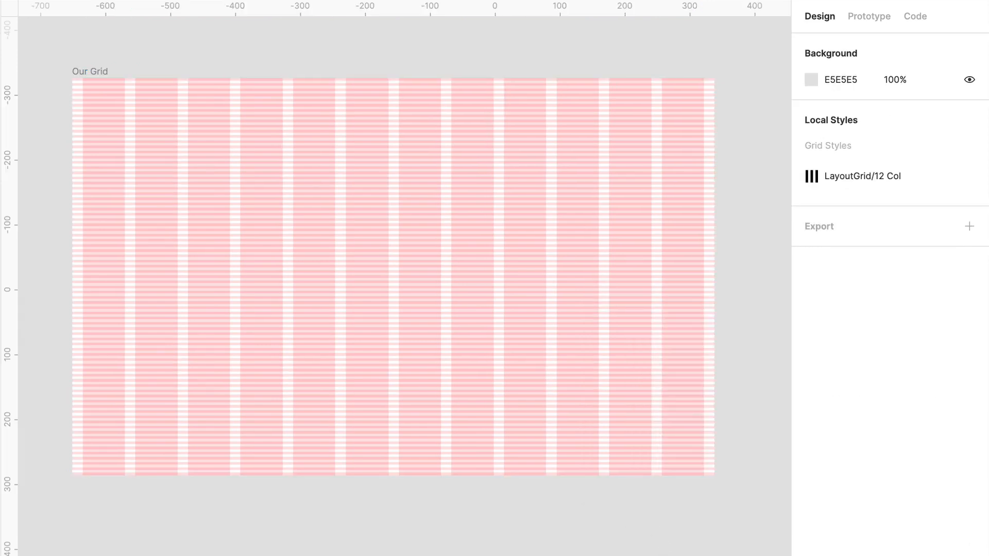
# Recolour the 12-column grid blue to distinguish it from the red rows
pyautogui.click(662, 364)
pyautogui.click(812, 299)
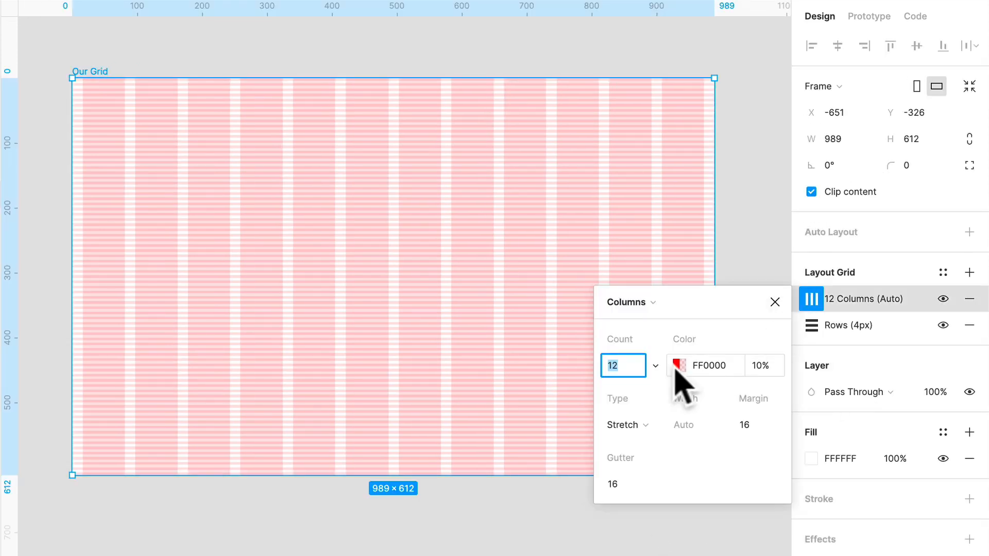
pyautogui.click(685, 372)
pyautogui.click(678, 365)
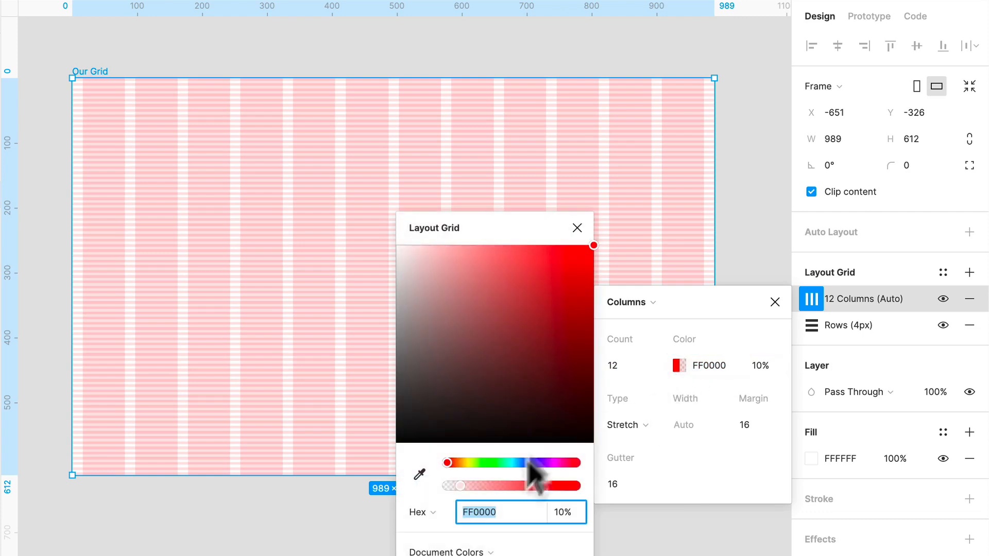
pyautogui.moveTo(453, 463); pyautogui.dragTo(529, 470)
pyautogui.press('Escape')
pyautogui.press('Escape')
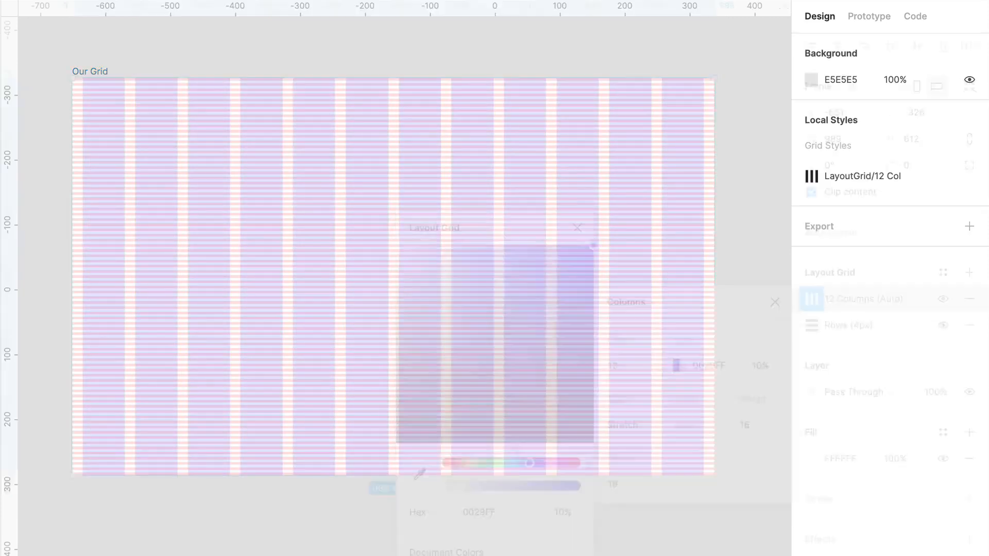
# Save the columns and rows grids together as a grid style named Combined/12Col Layout + 4px Baseline
pyautogui.click(644, 268)
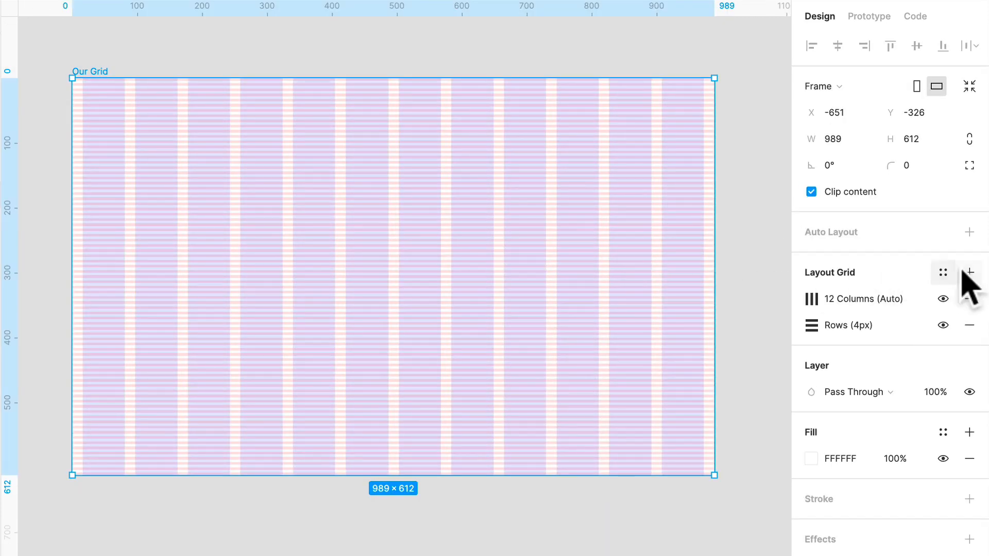
pyautogui.click(943, 272)
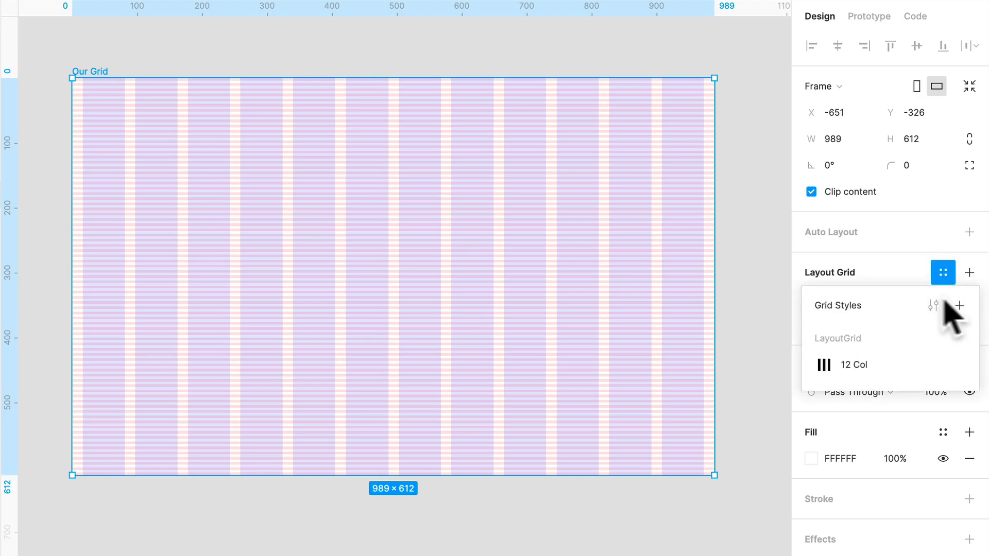
pyautogui.click(959, 305)
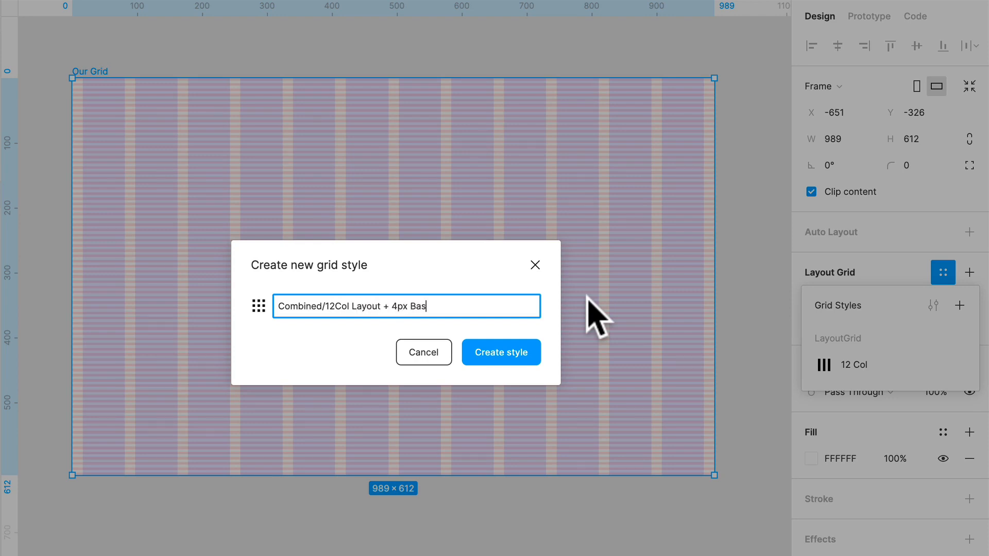
pyautogui.click(521, 350)
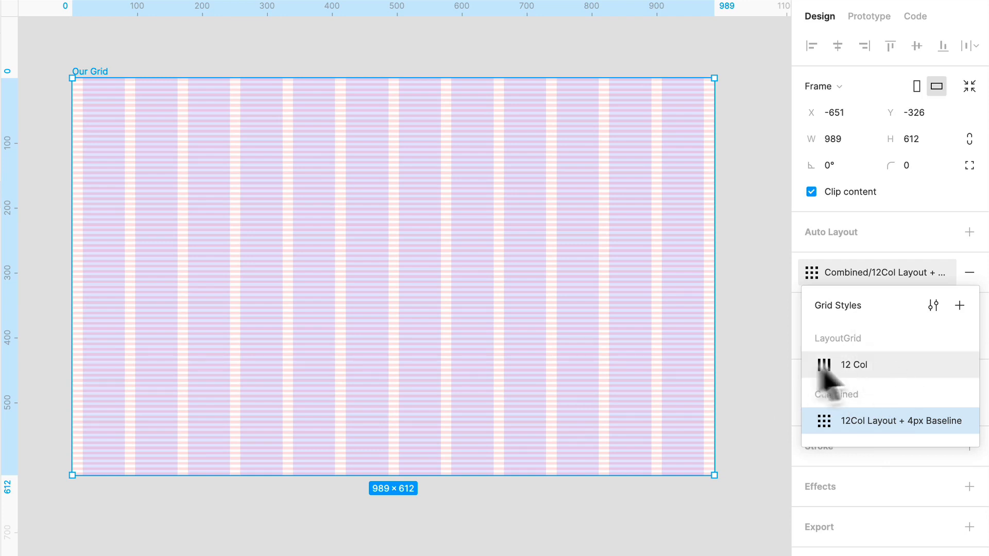
pyautogui.scroll(-10, 546, 265)
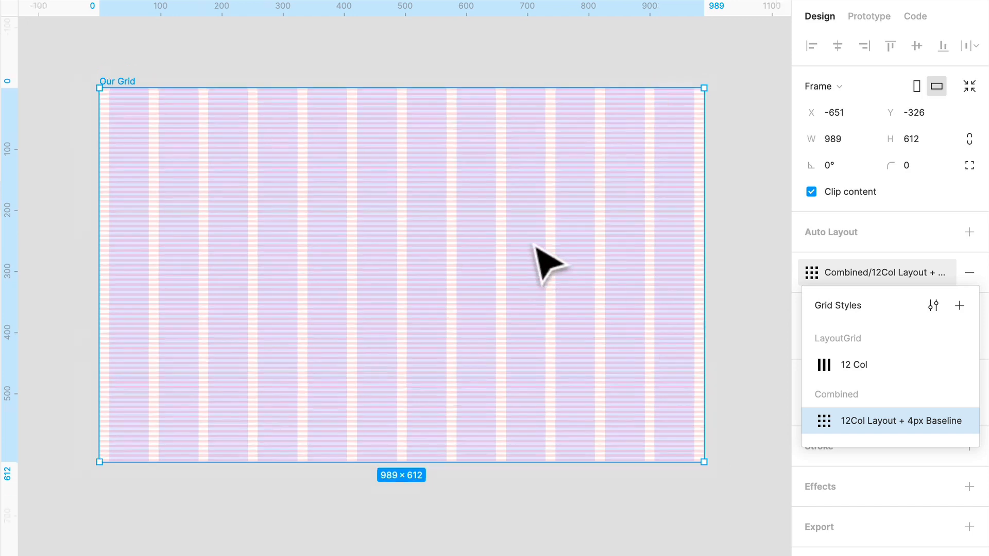
# Draw a new frame about 1224 × 832 beside the Our Grid frame
pyautogui.click(531, 479)
pyautogui.press('f')
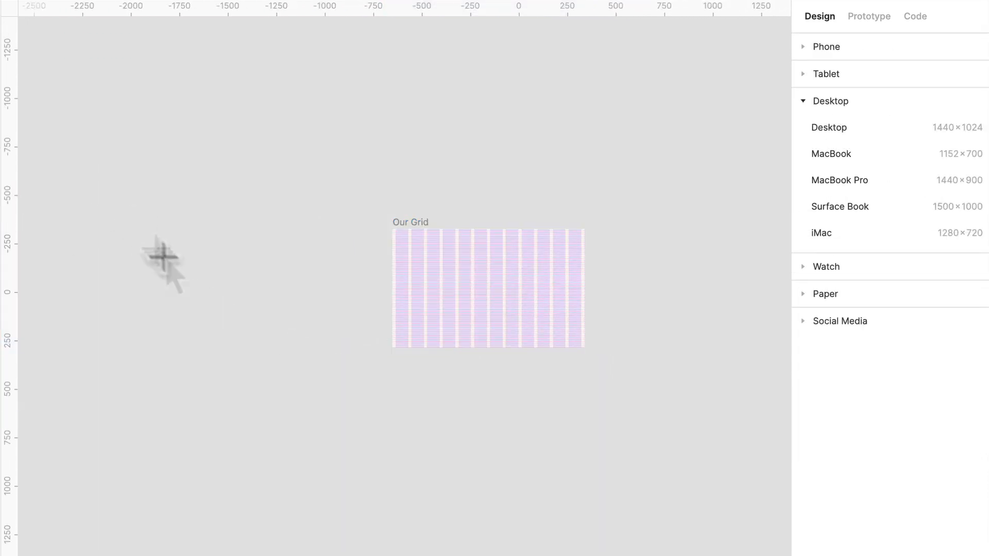
pyautogui.moveTo(125, 214); pyautogui.dragTo(362, 375)
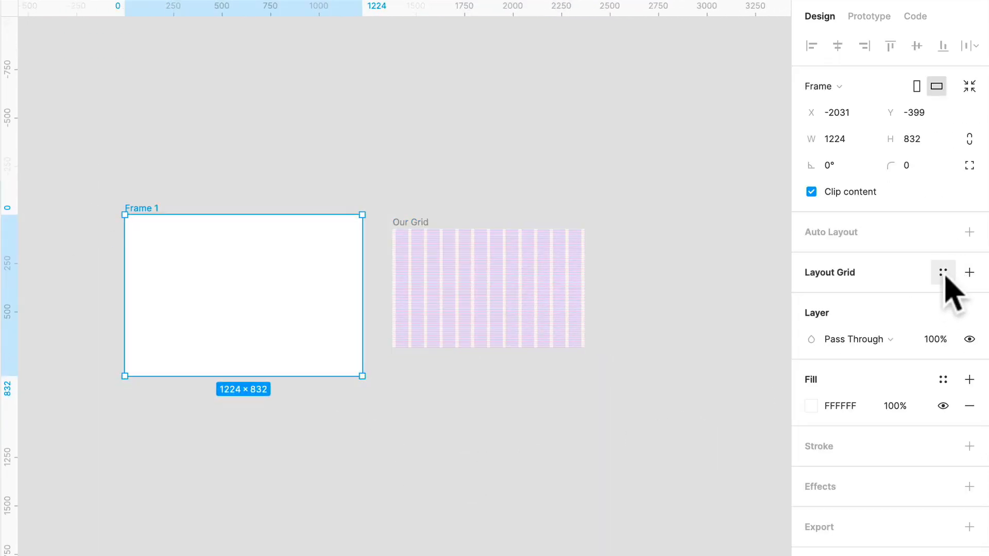
# Apply the LayoutGrid/12 Col style to the new frame and replace it with Combined/12Col Layout + 4px Baseline
pyautogui.click(942, 272)
pyautogui.click(851, 366)
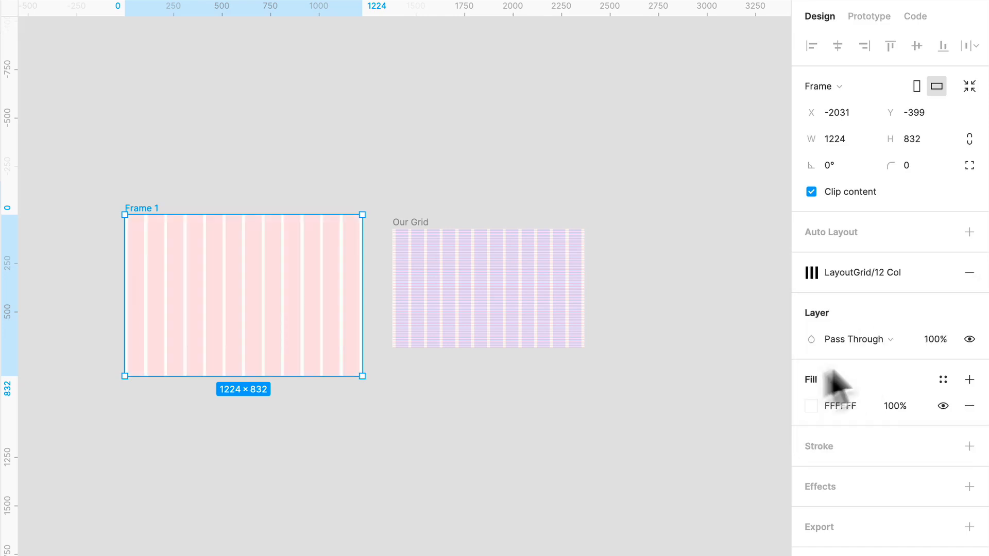
pyautogui.click(890, 272)
pyautogui.click(894, 420)
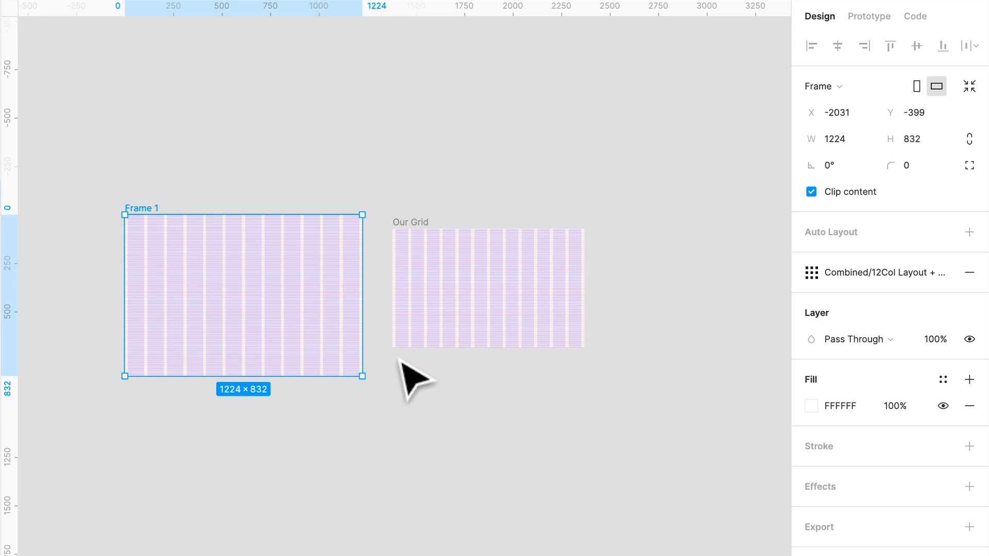
# Change the colour of the 12-column grid within the Combined/12Col Layout + 4px Baseline style, starting from the new frame
pyautogui.scroll(5, 401, 360)
pyautogui.click(388, 152)
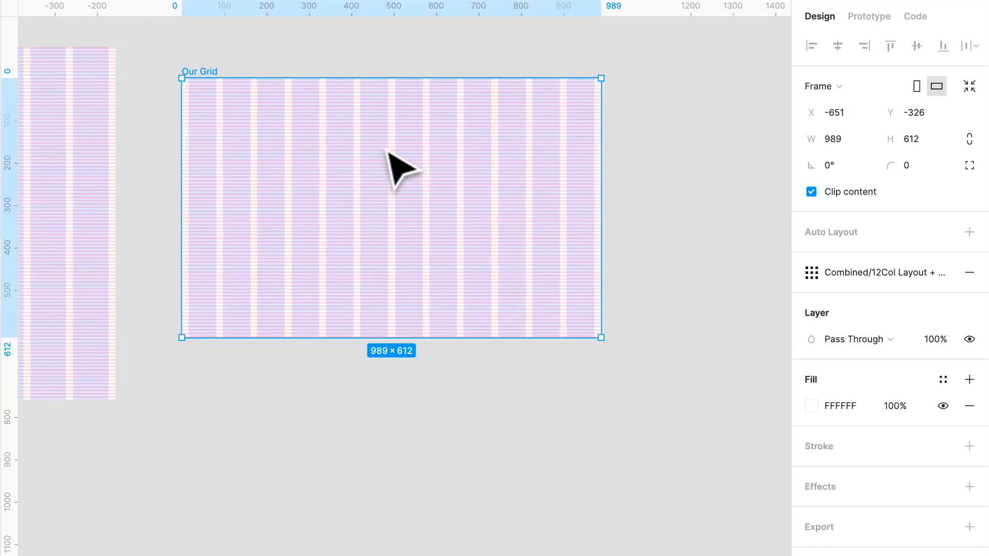
pyautogui.hscroll(-10, 386, 175)
pyautogui.click(299, 249)
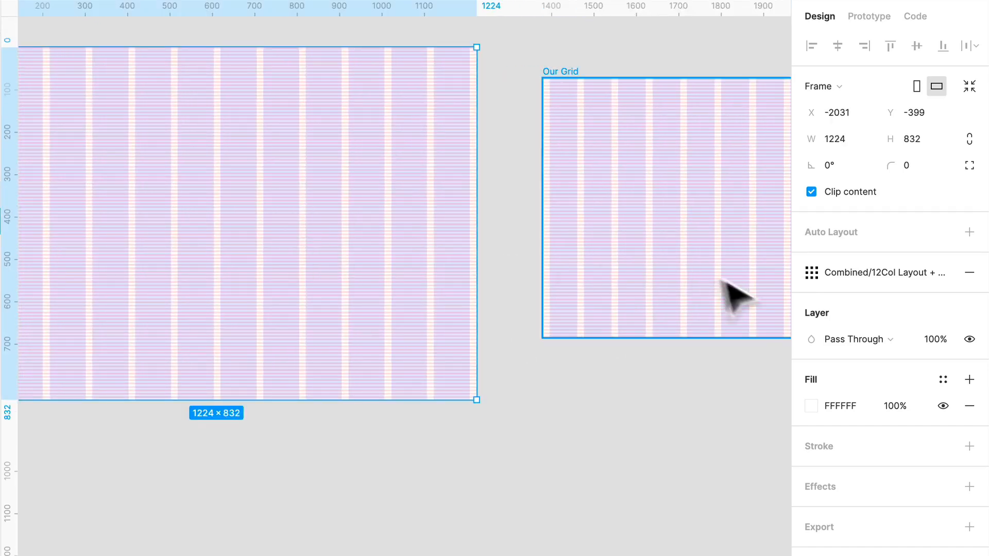
pyautogui.click(878, 272)
pyautogui.click(933, 305)
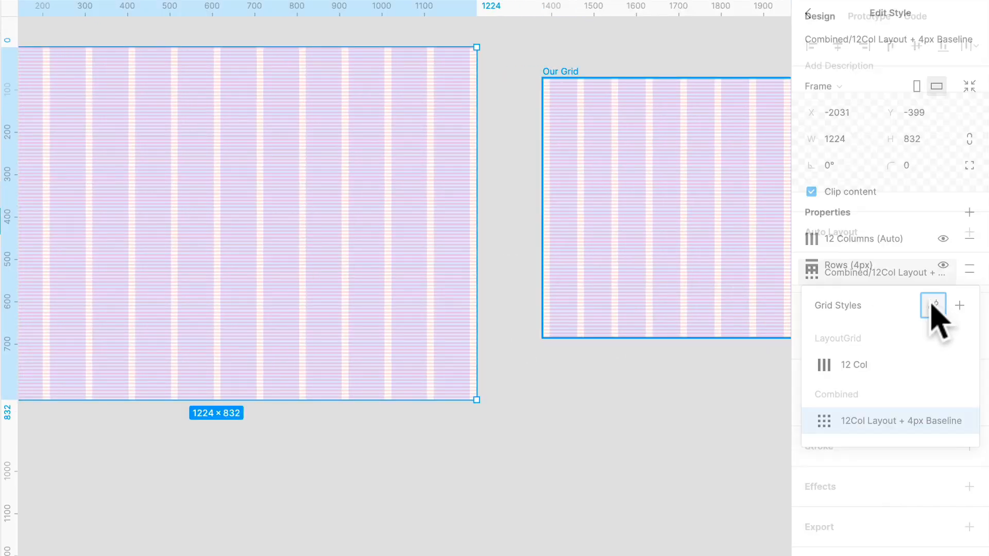
pyautogui.click(813, 241)
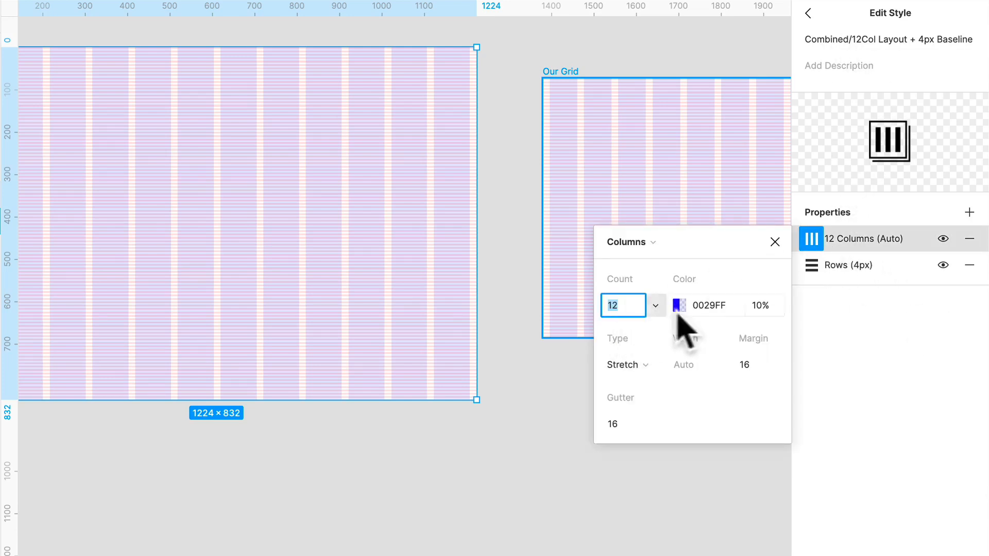
pyautogui.click(700, 306)
pyautogui.click(679, 305)
pyautogui.moveTo(544, 355)
pyautogui.mouseDown()
pyautogui.moveTo(482, 260)
pyautogui.moveTo(479, 326)
pyautogui.moveTo(455, 362)
pyautogui.moveTo(549, 361)
pyautogui.mouseUp()
pyautogui.click(876, 507)
pyautogui.click(807, 13)
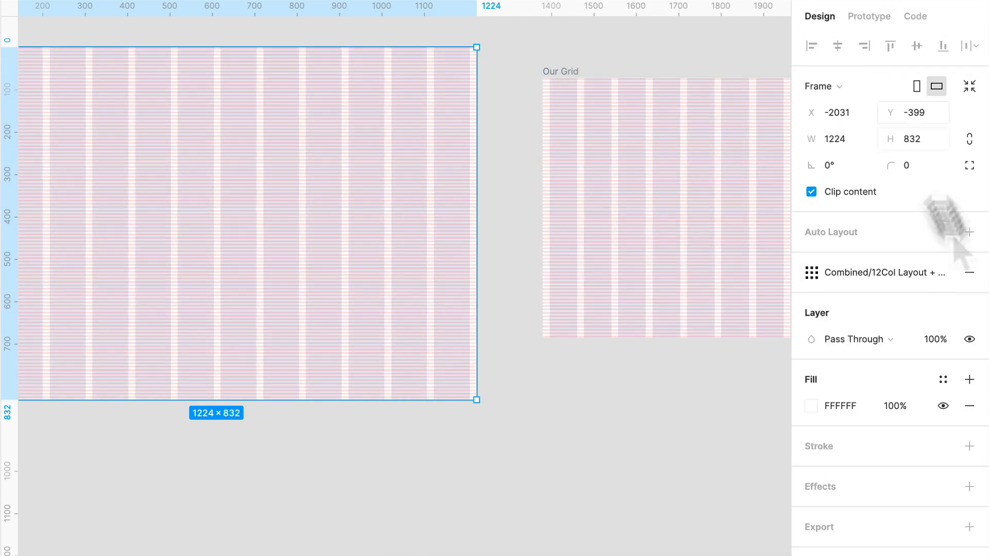
# Add the description "Really Awesome Grid" to the Combined/12Col Layout + 4px Baseline style and return to the grid styles list
pyautogui.click(897, 273)
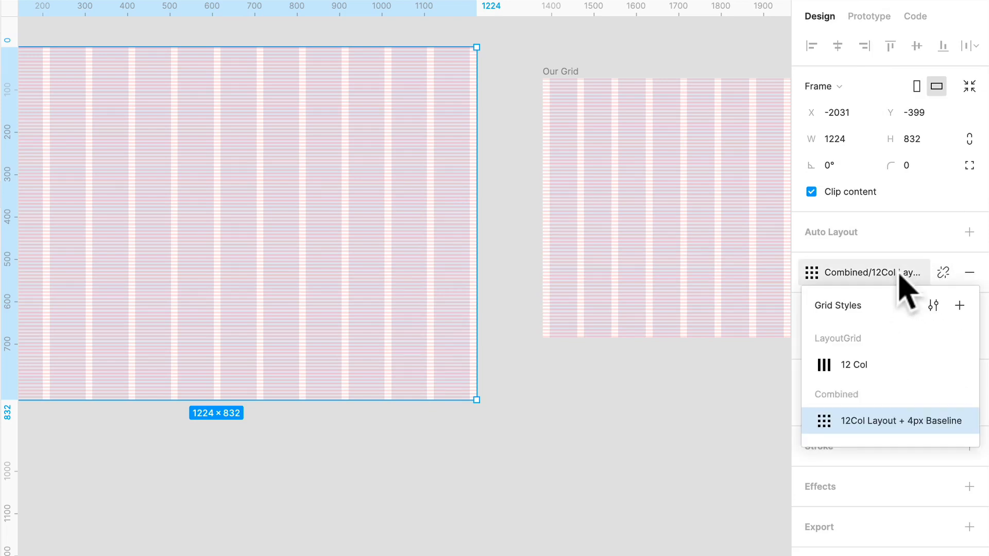
pyautogui.click(933, 306)
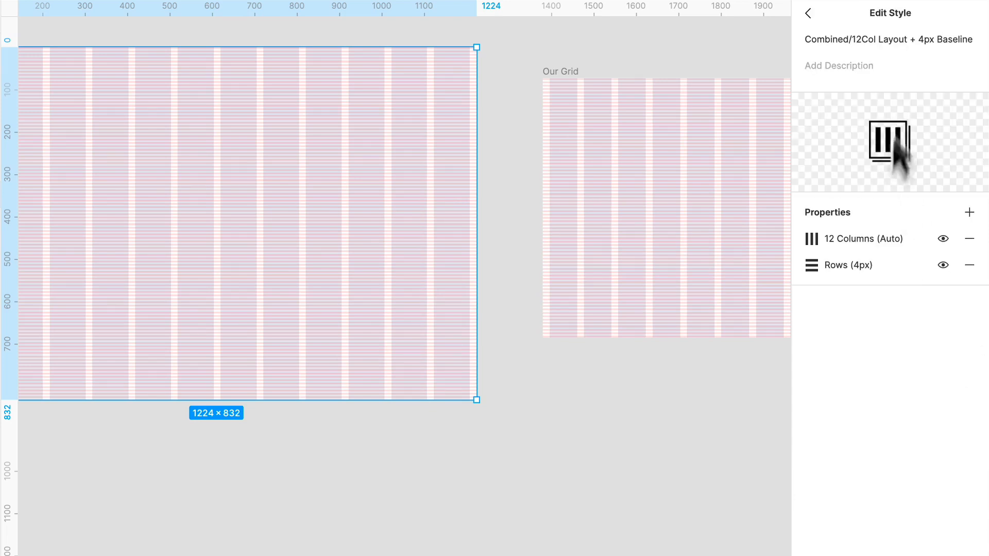
pyautogui.click(869, 67)
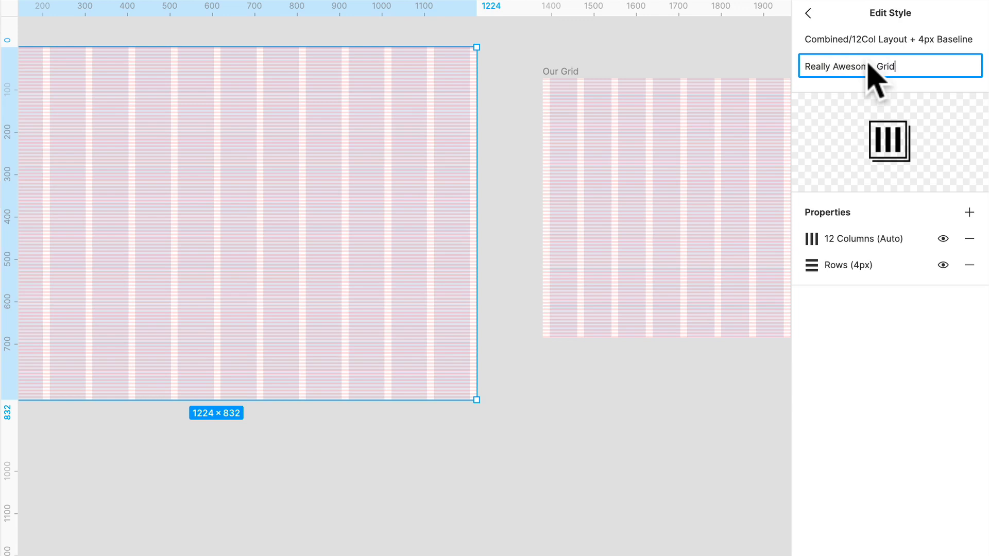
pyautogui.write('Really Awesome Grid')
pyautogui.press('Return')
pyautogui.press('BackSpace')
pyautogui.click(810, 15)
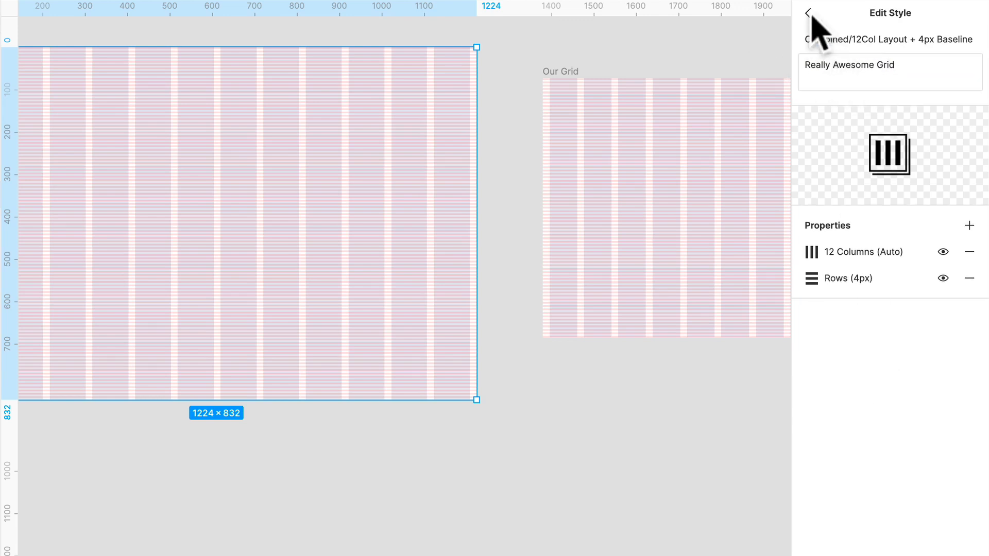
pyautogui.click(874, 280)
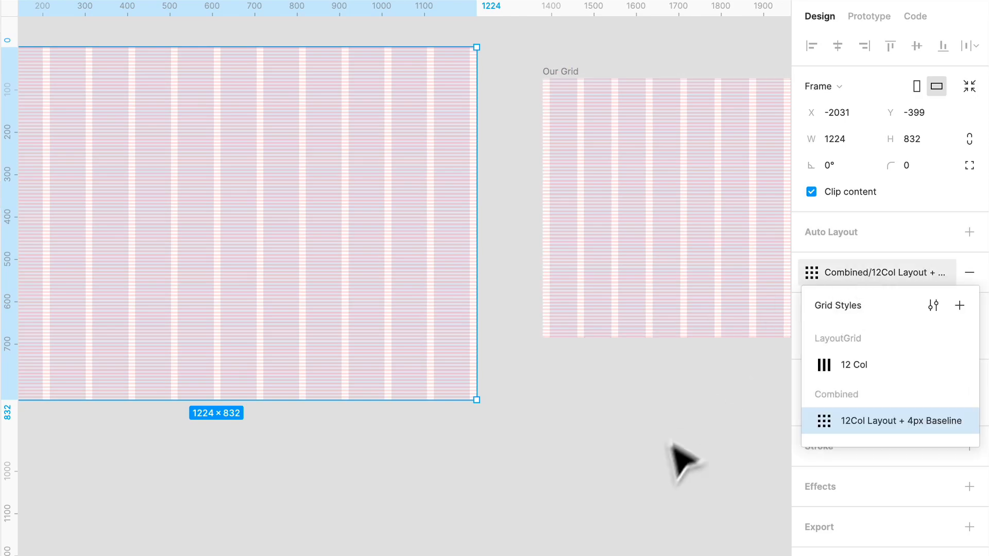